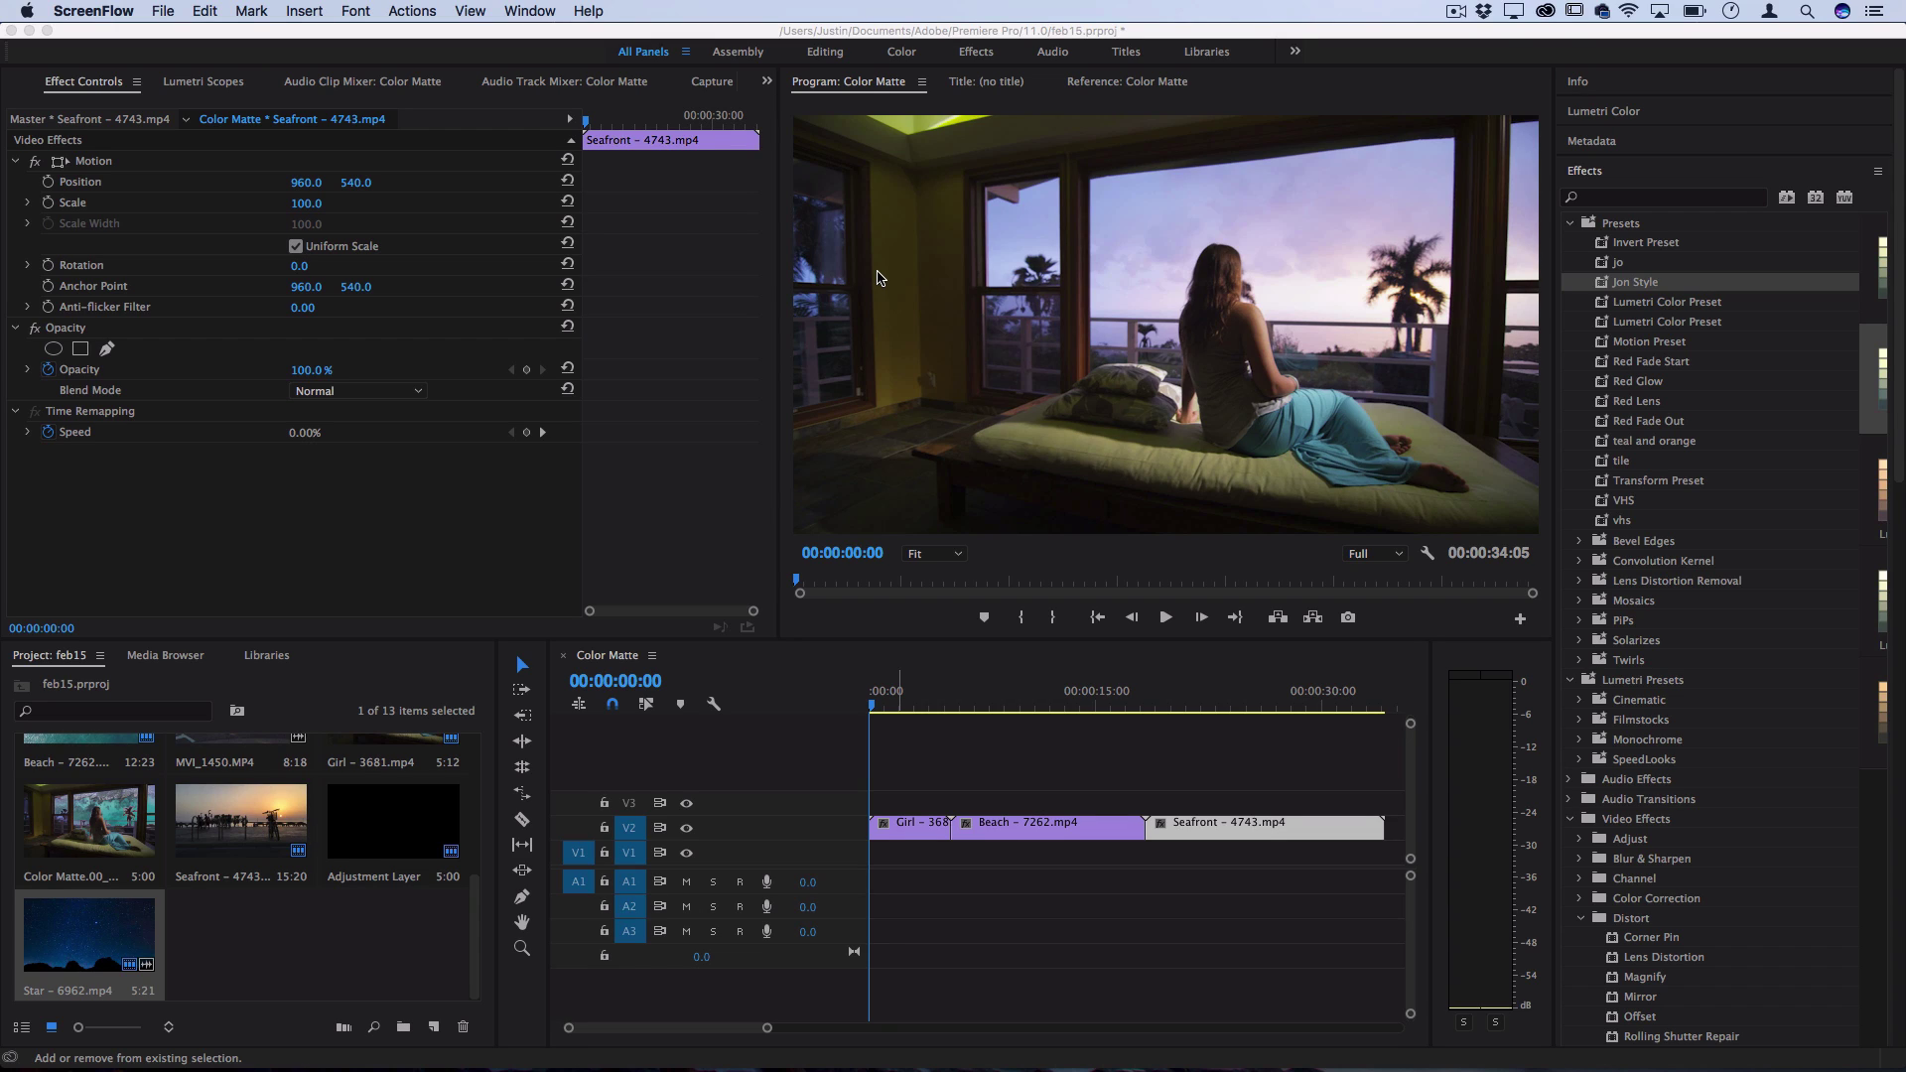
Scrub the sequence, then move the Beach clip from V2 onto V1 so it overlaps the Girl clip's end
left_click(917, 709)
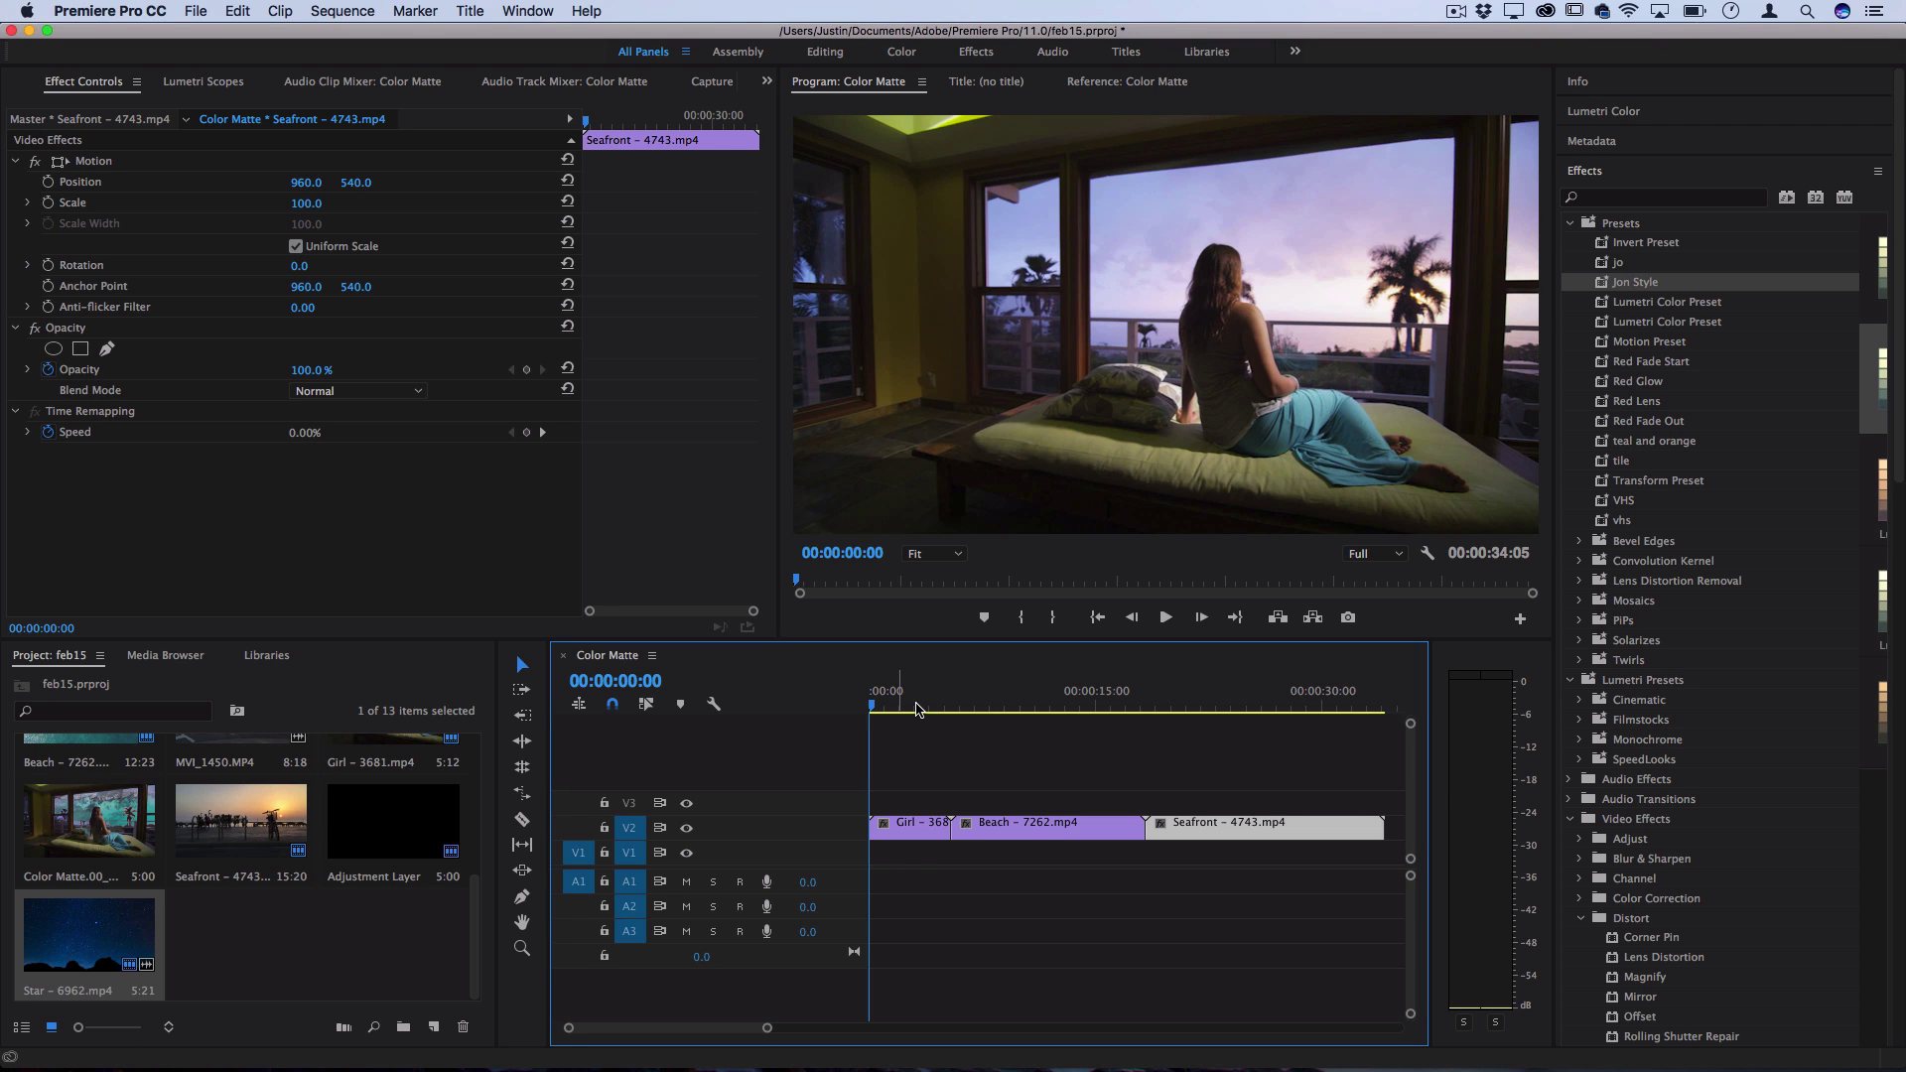
left_click_drag(916, 709, 1175, 711)
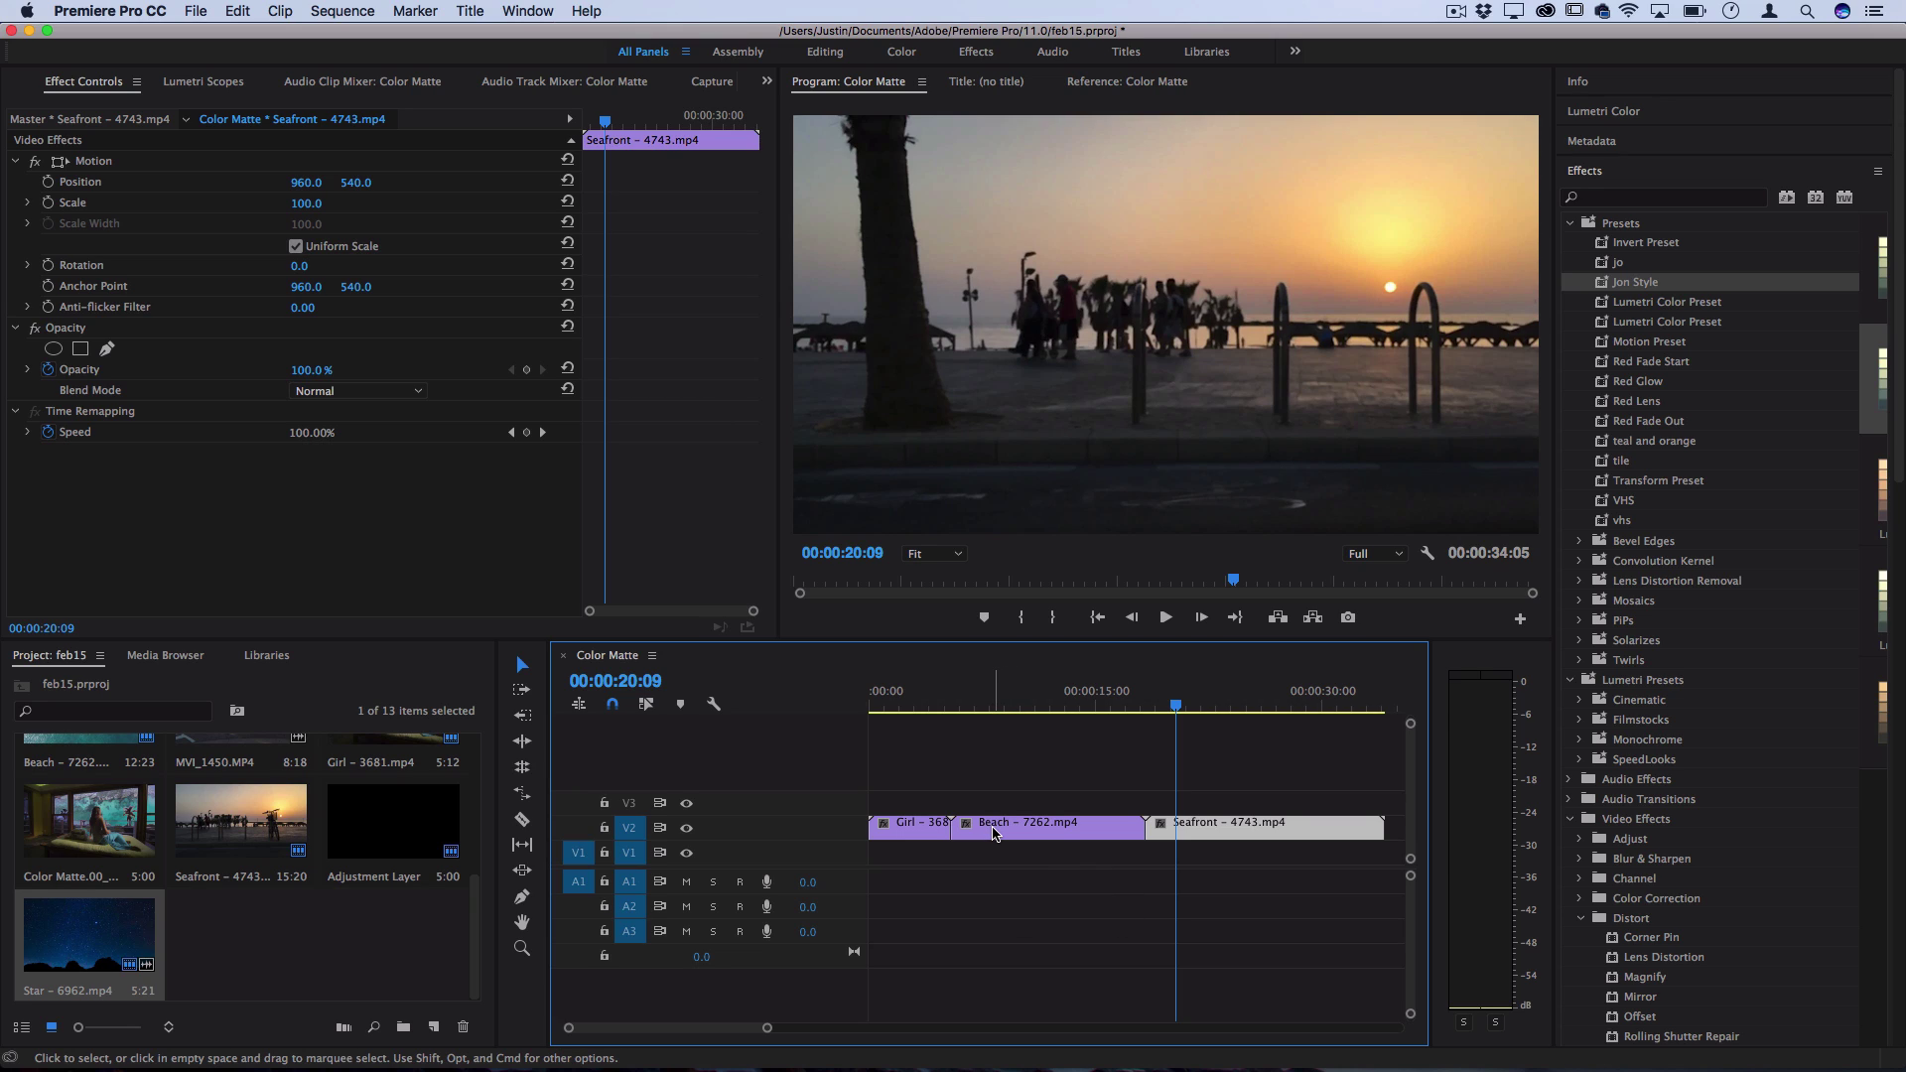
left_click_drag(996, 831, 917, 830)
Apply the Gradient Wipe effect from Video Effects > Transition to the Girl clip on V2
left_click(1583, 175)
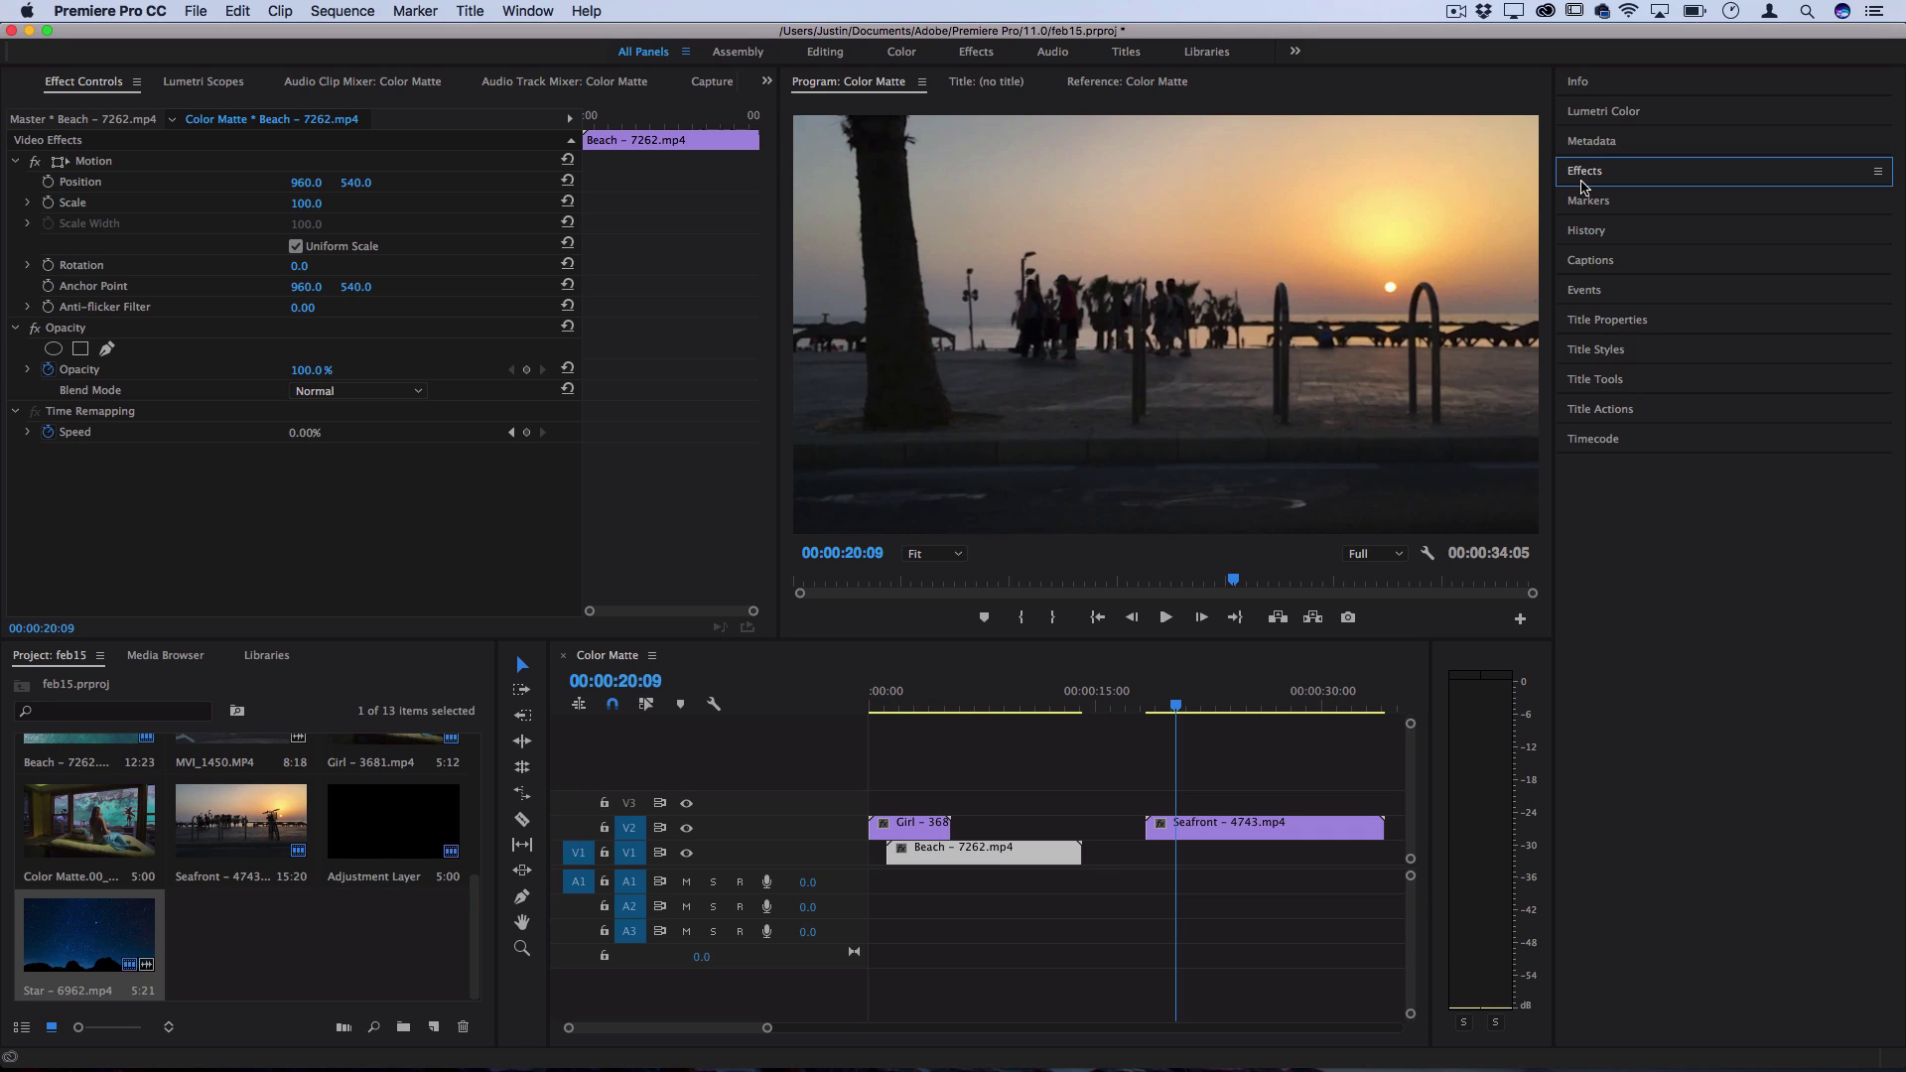
left_click(1585, 175)
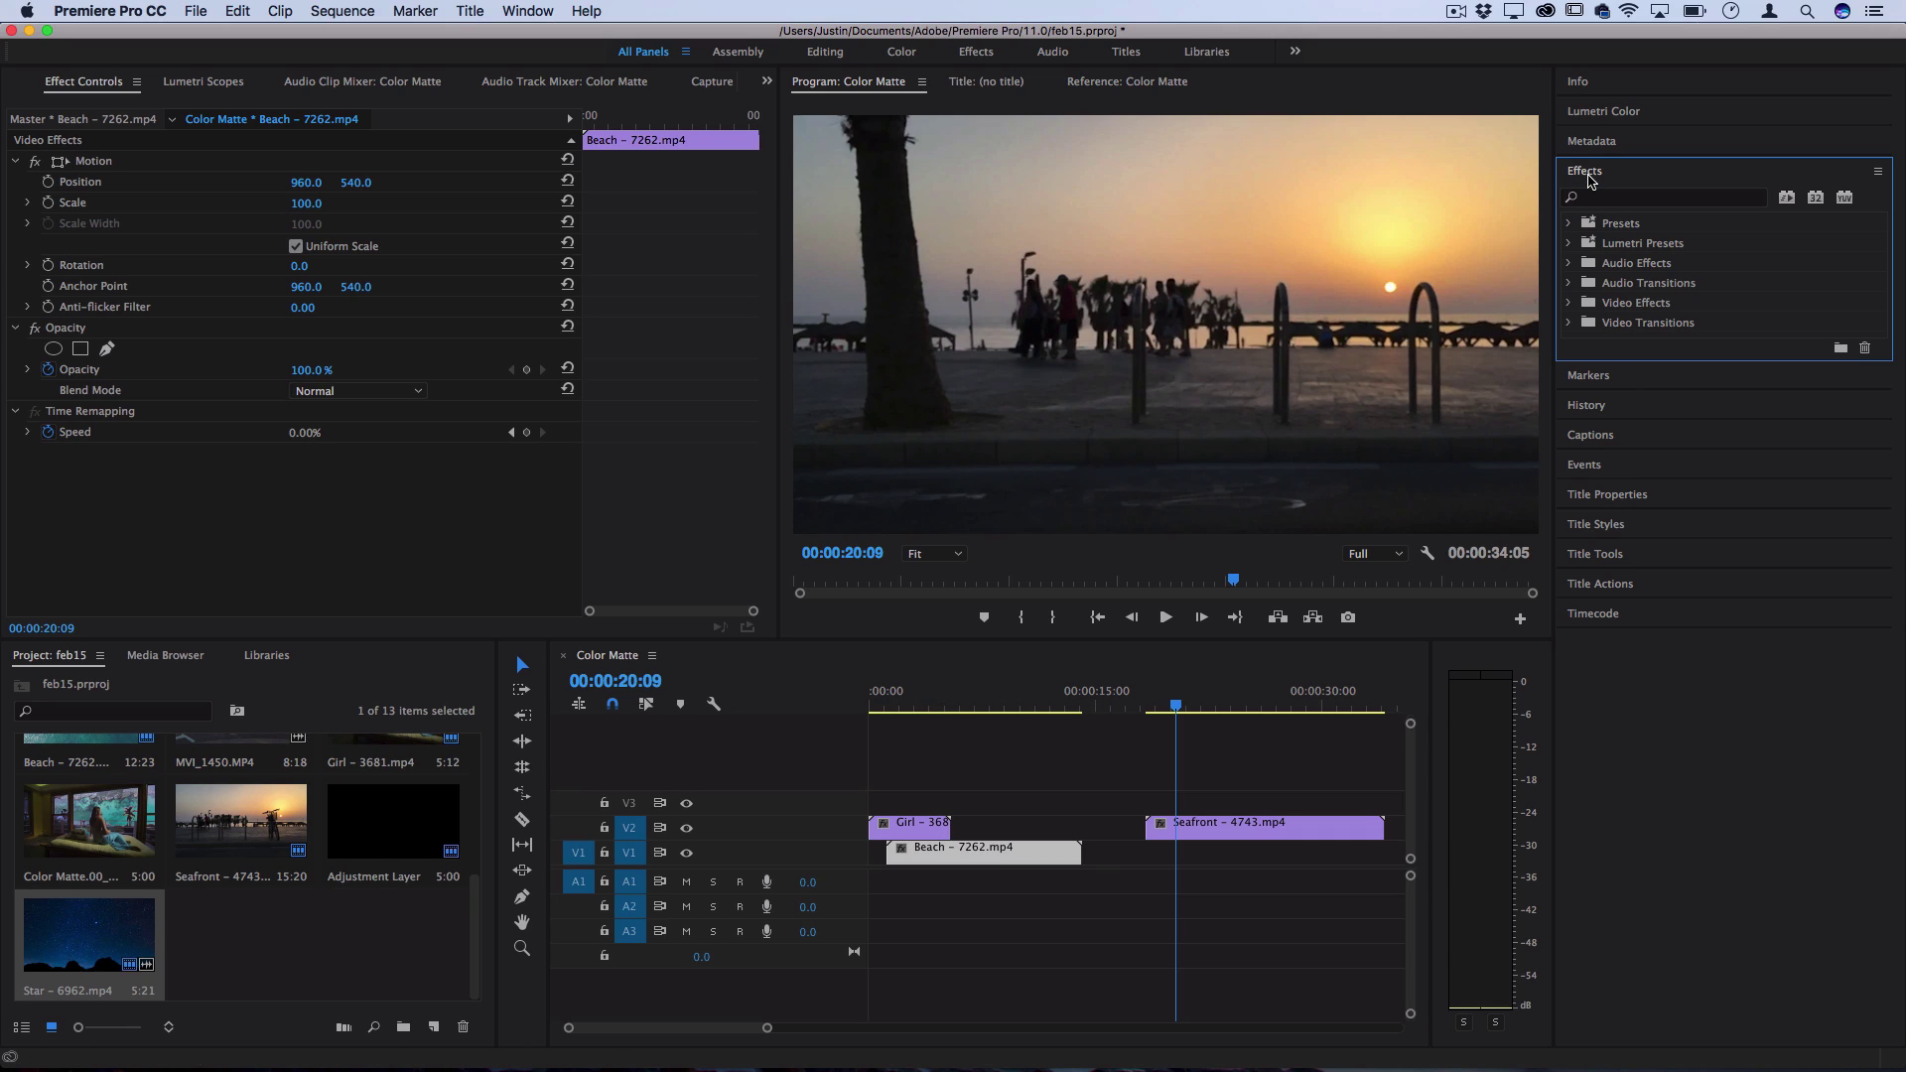
left_click(1569, 304)
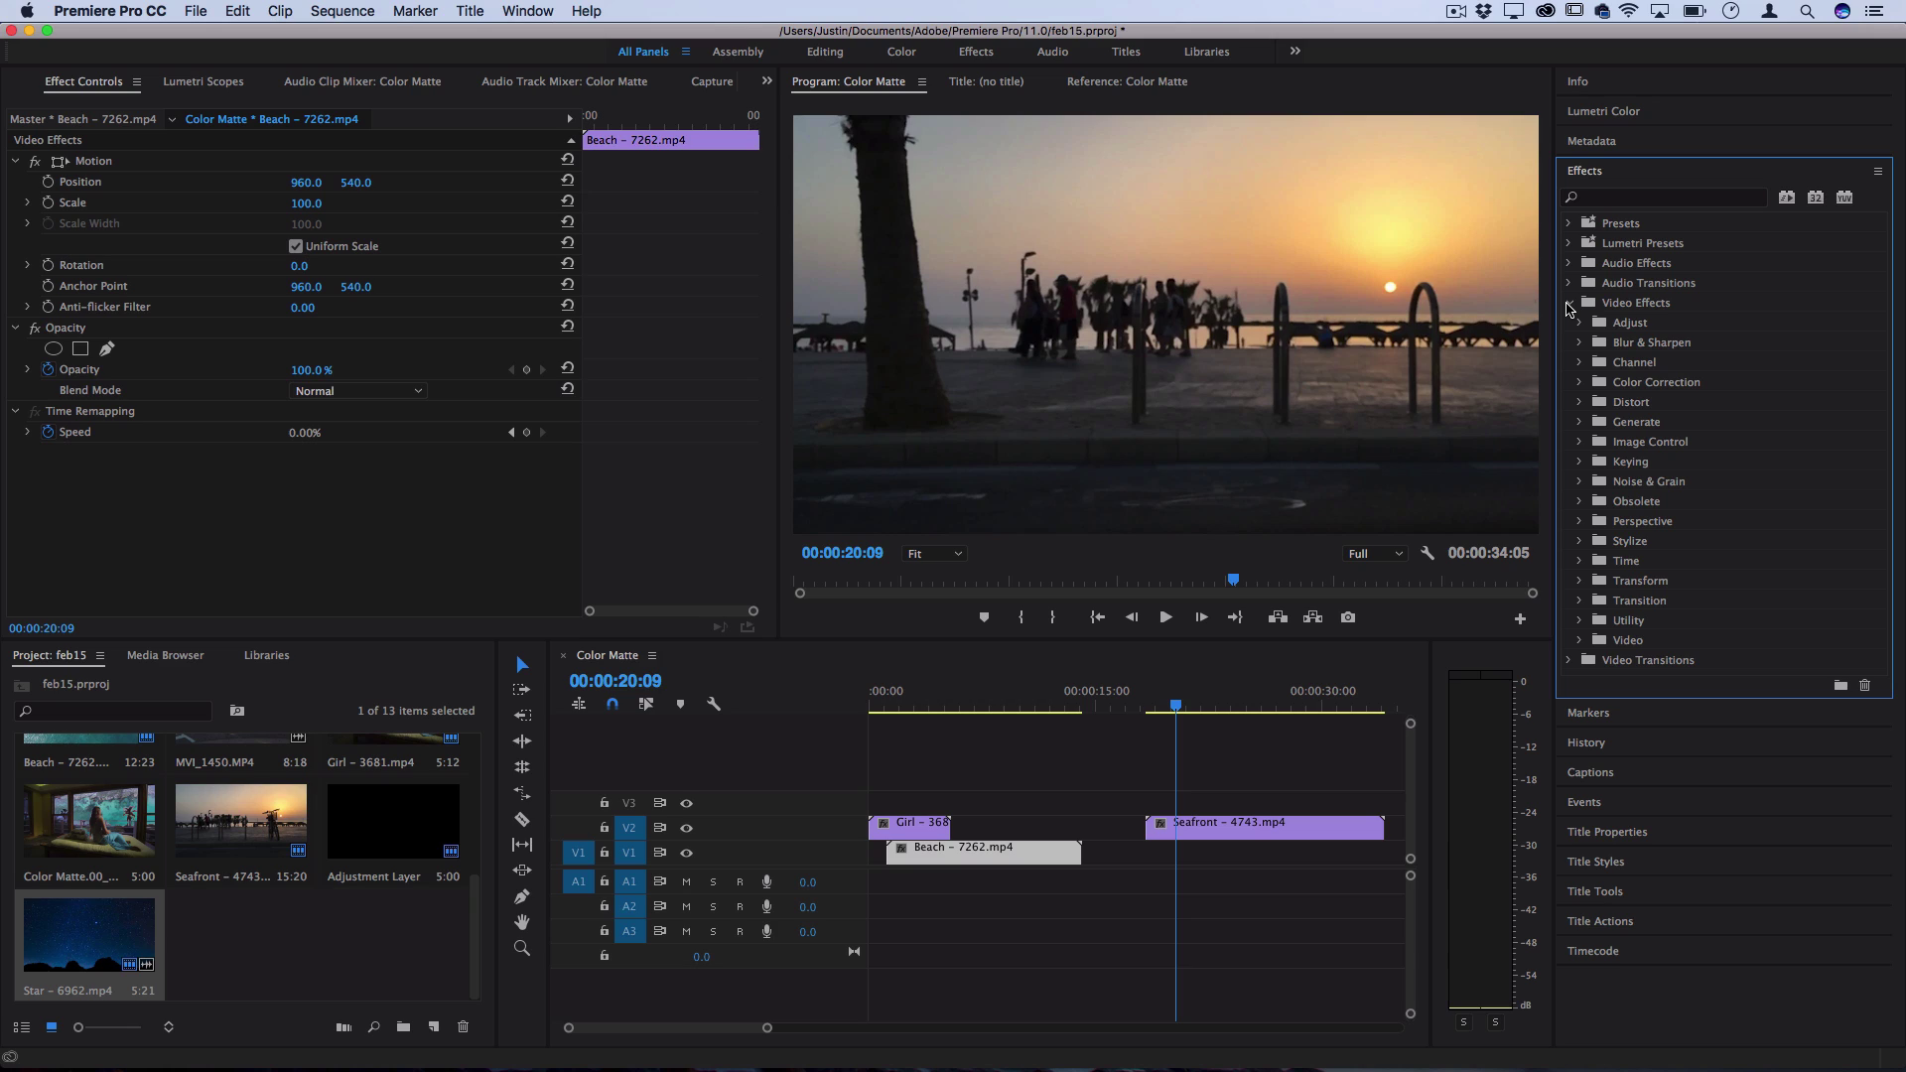
left_click(1580, 601)
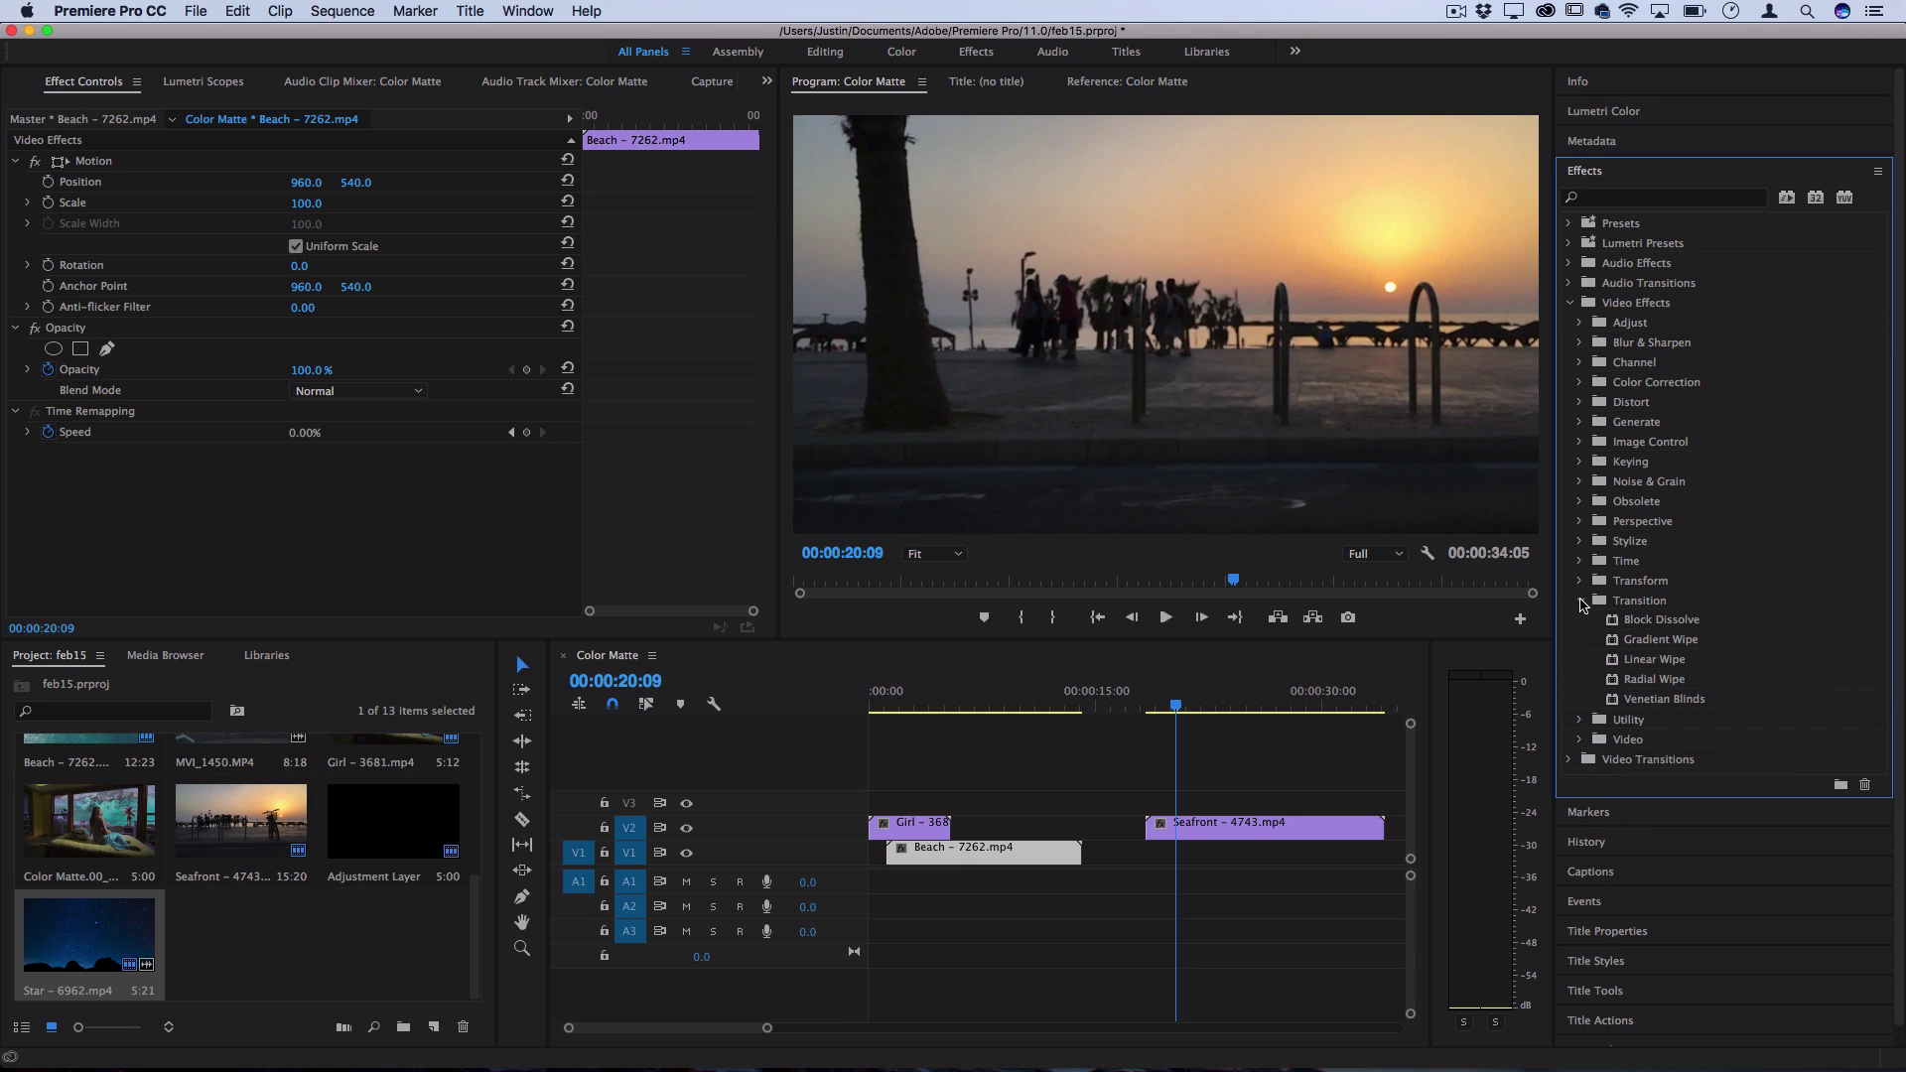
left_click(1687, 642)
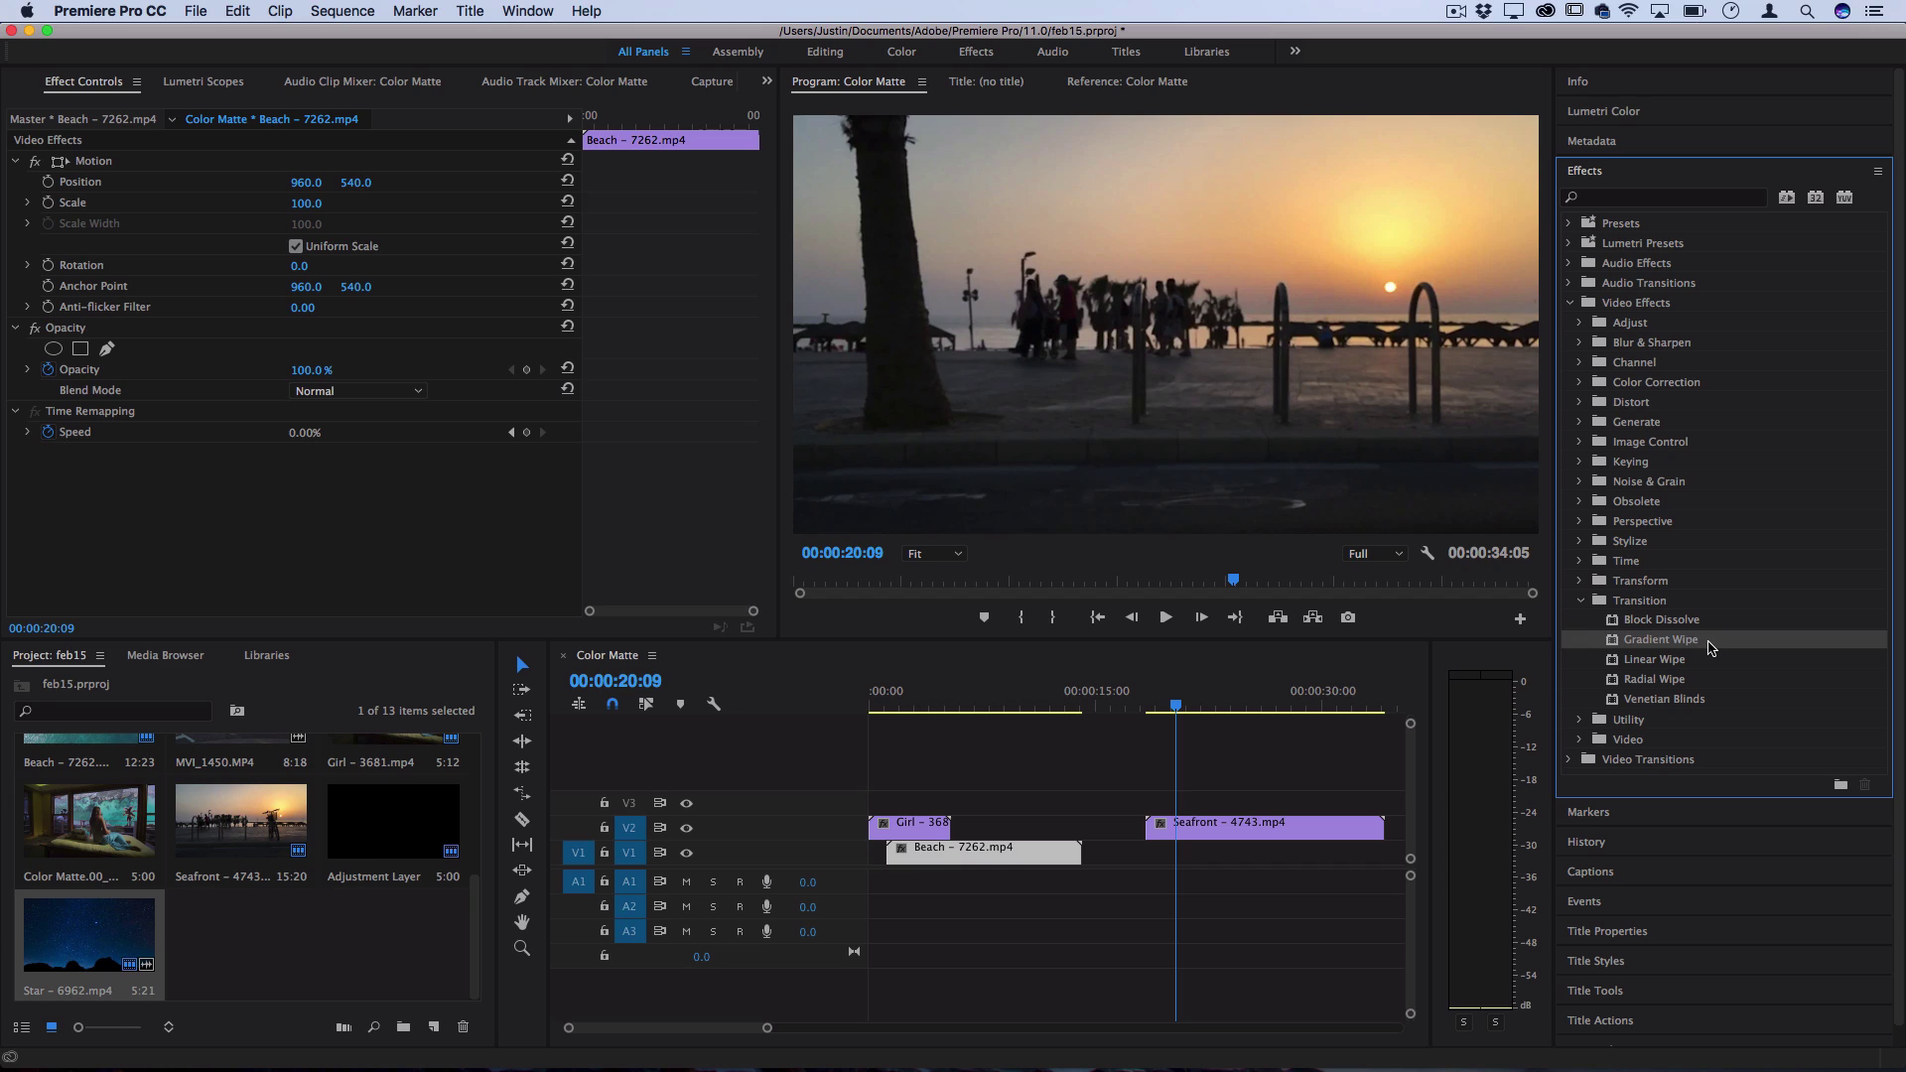
left_click_drag(1709, 648, 905, 823)
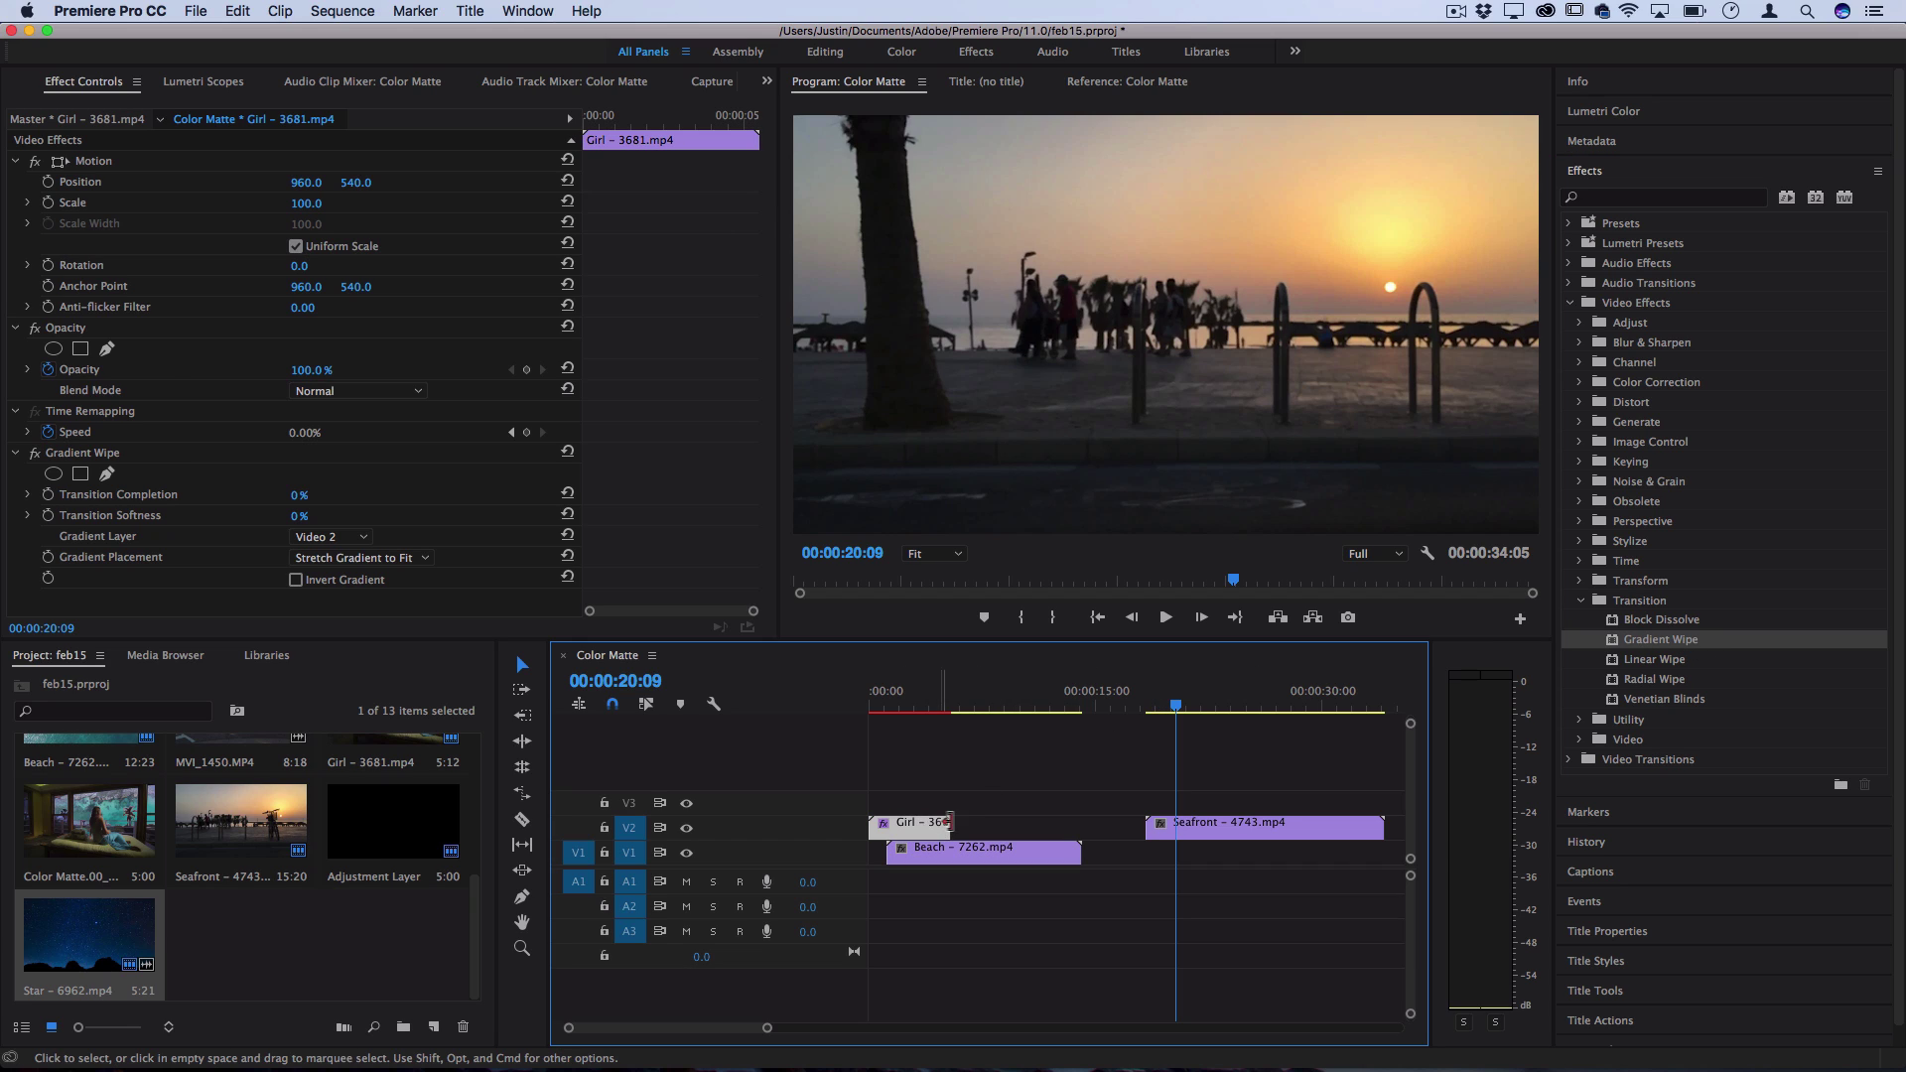
left_click(905, 707)
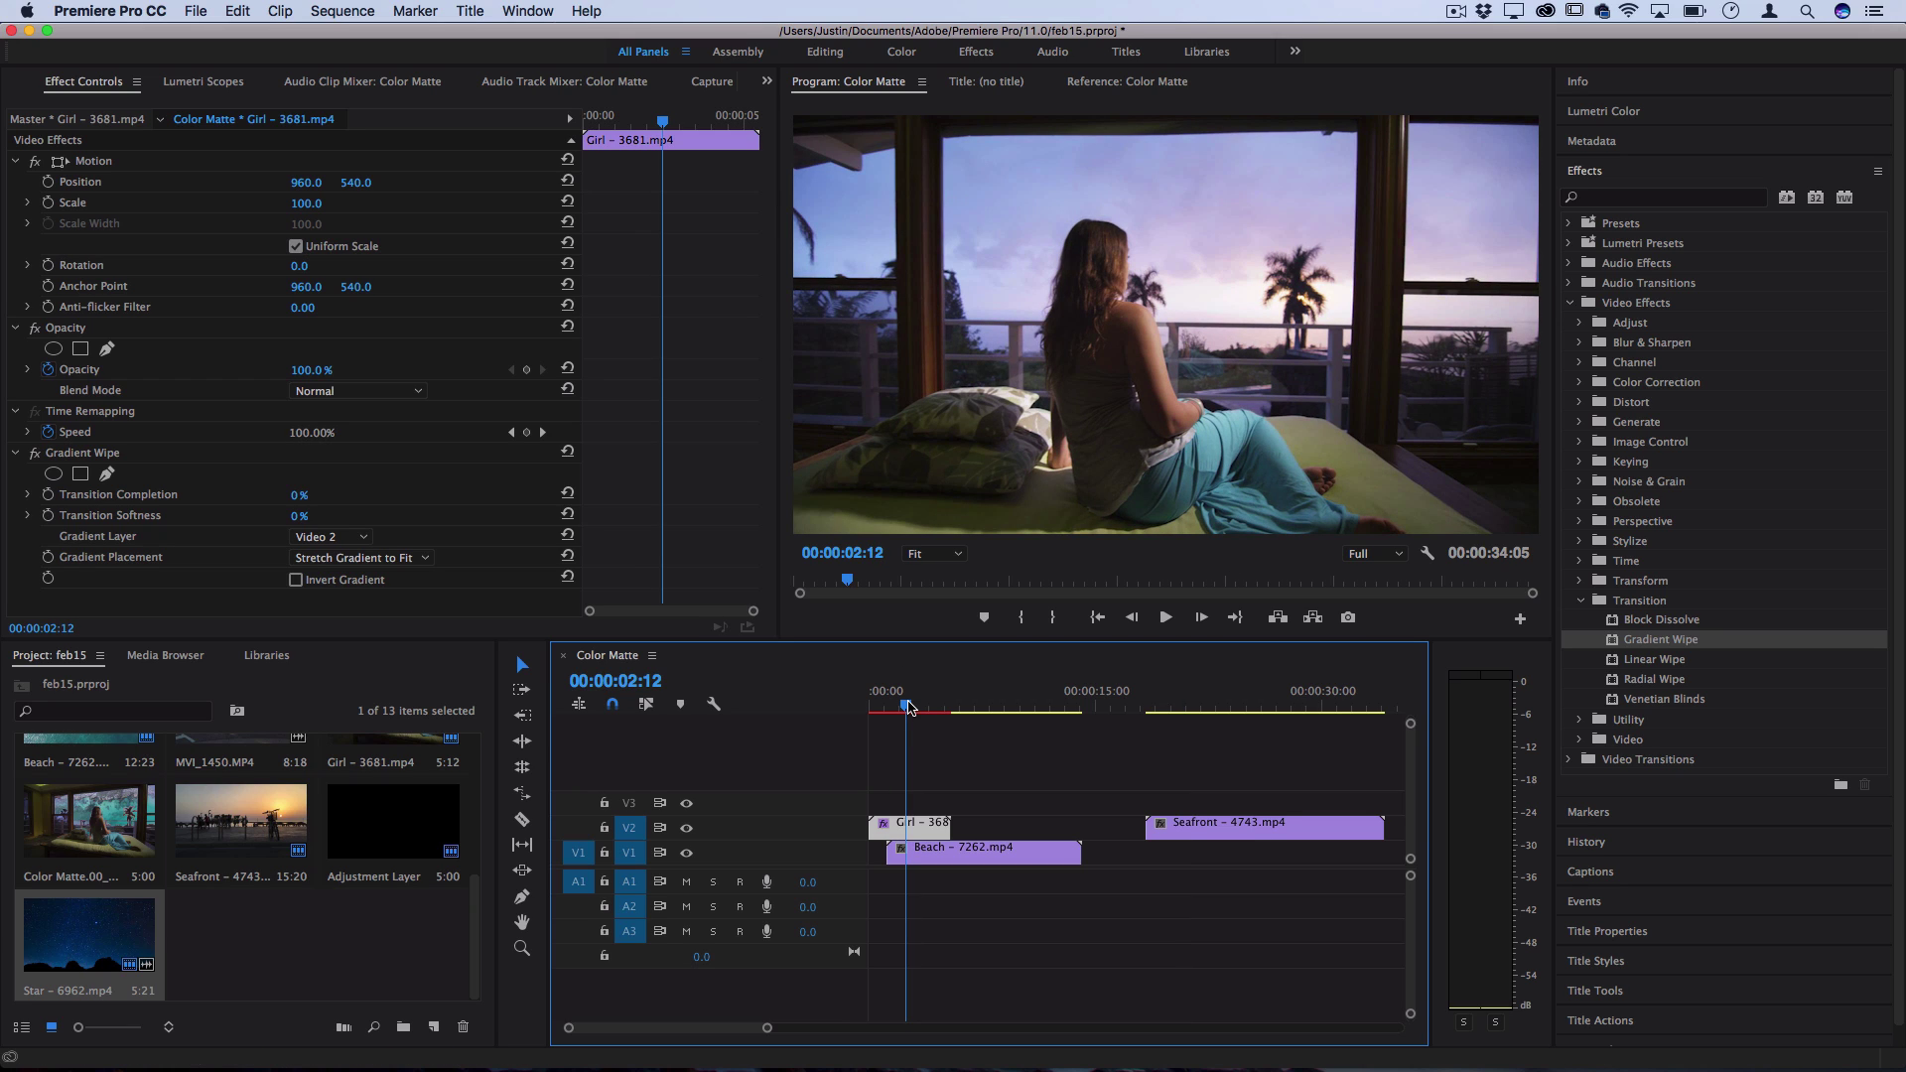
left_click(81, 83)
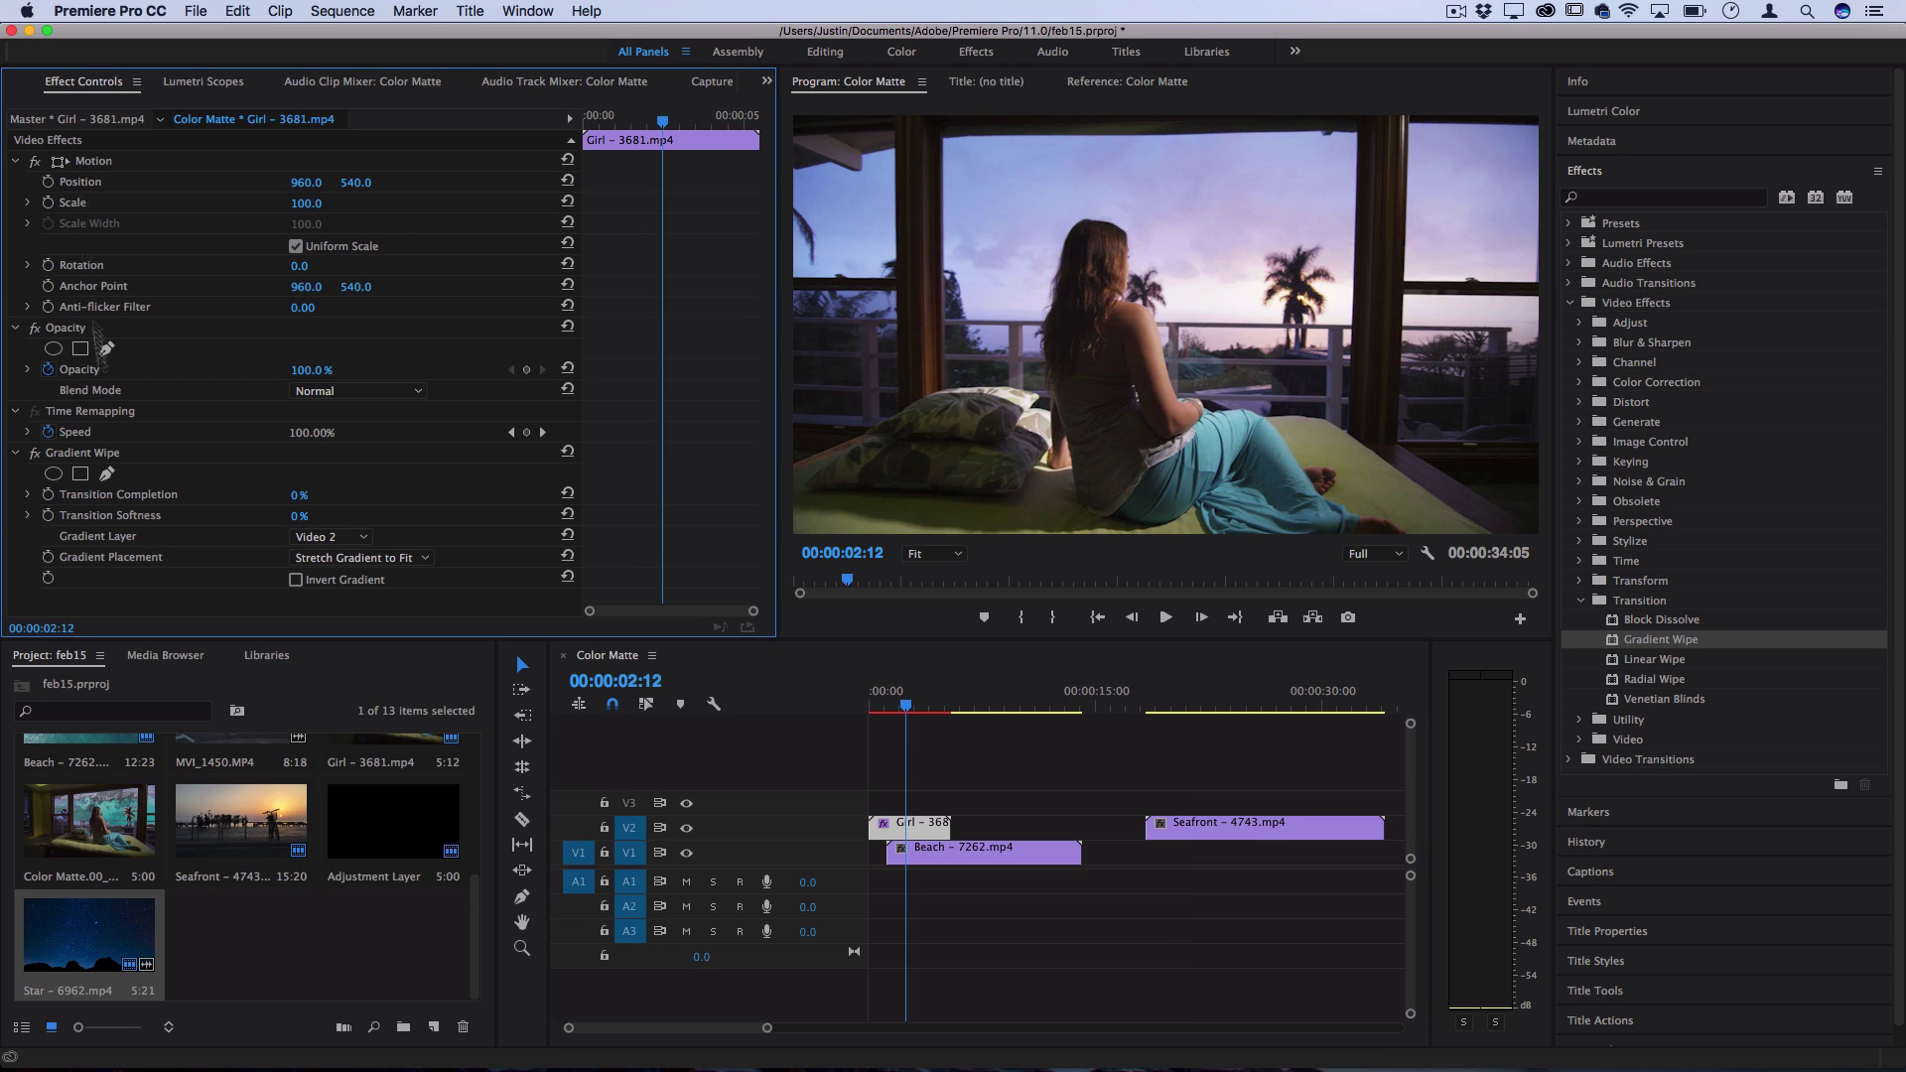
left_click(89, 457)
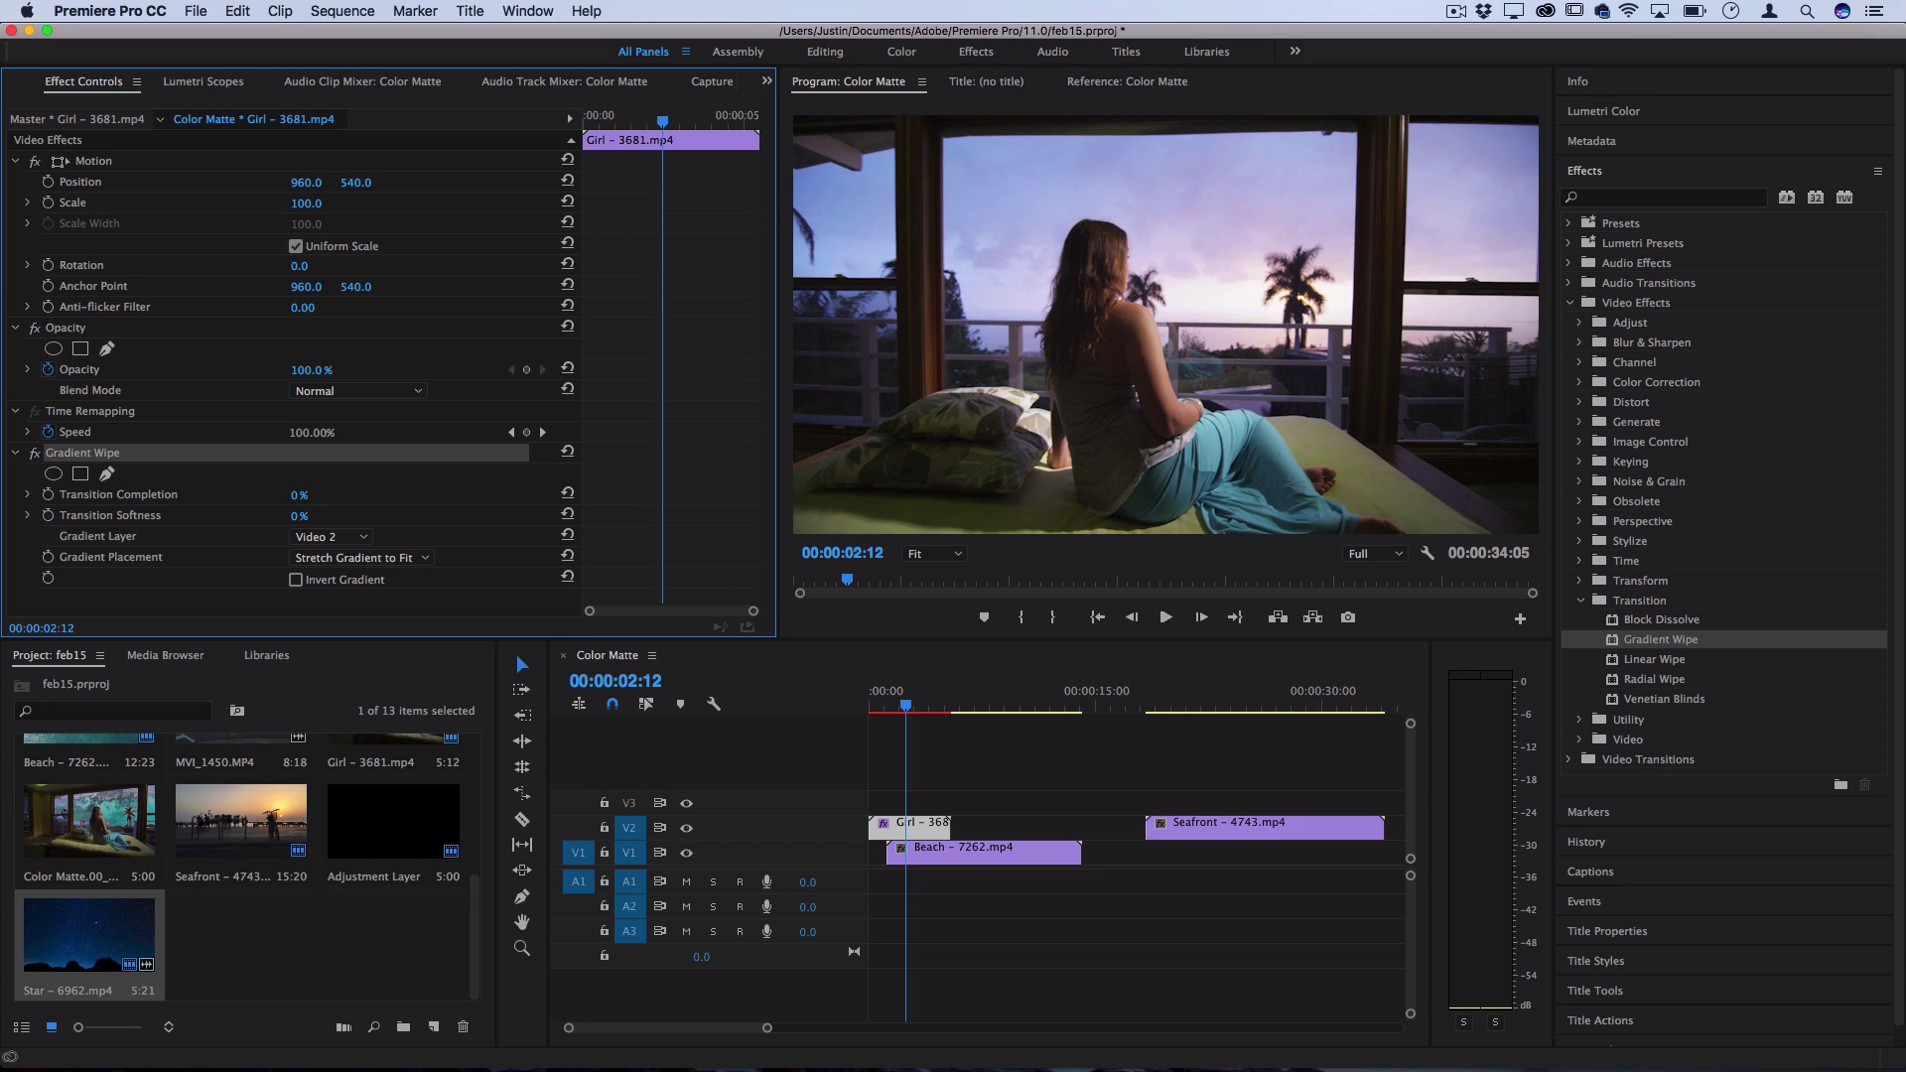
left_click_drag(299, 495, 348, 494)
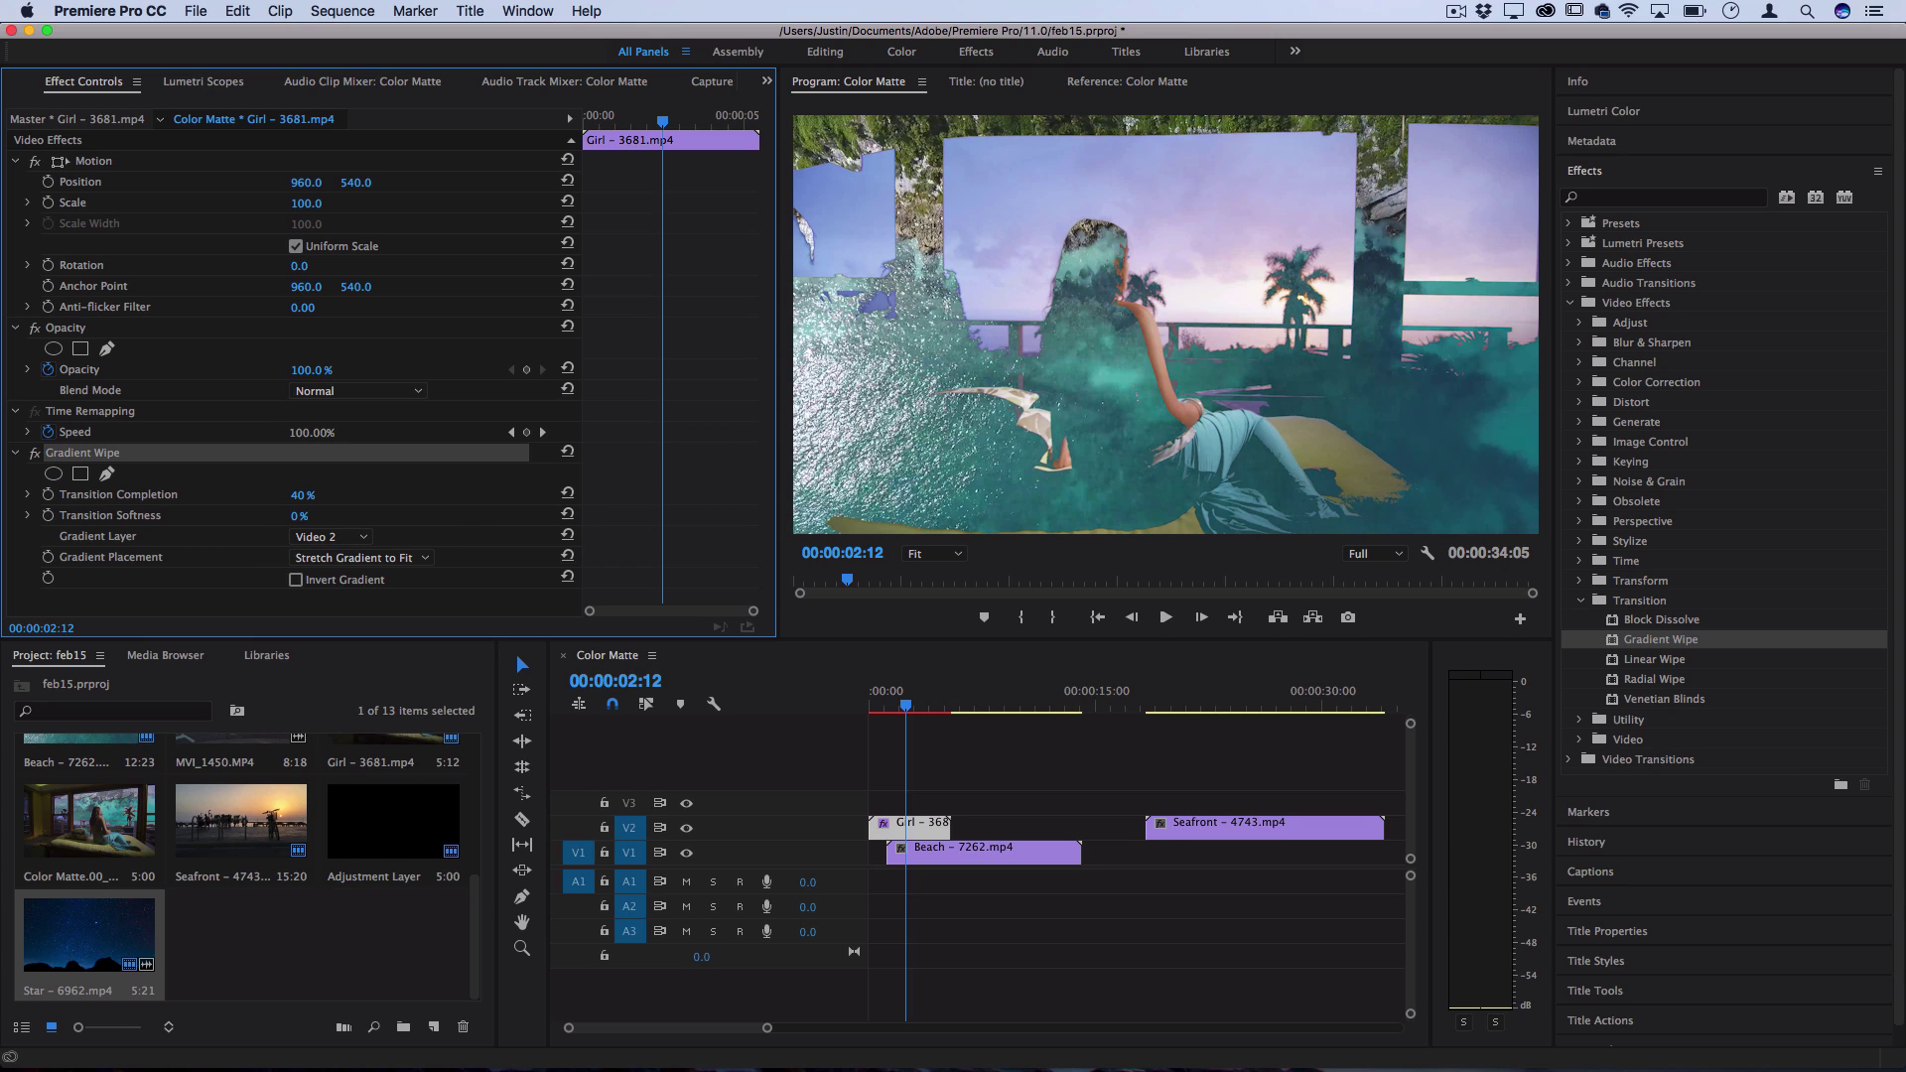
left_click_drag(316, 496, 768, 495)
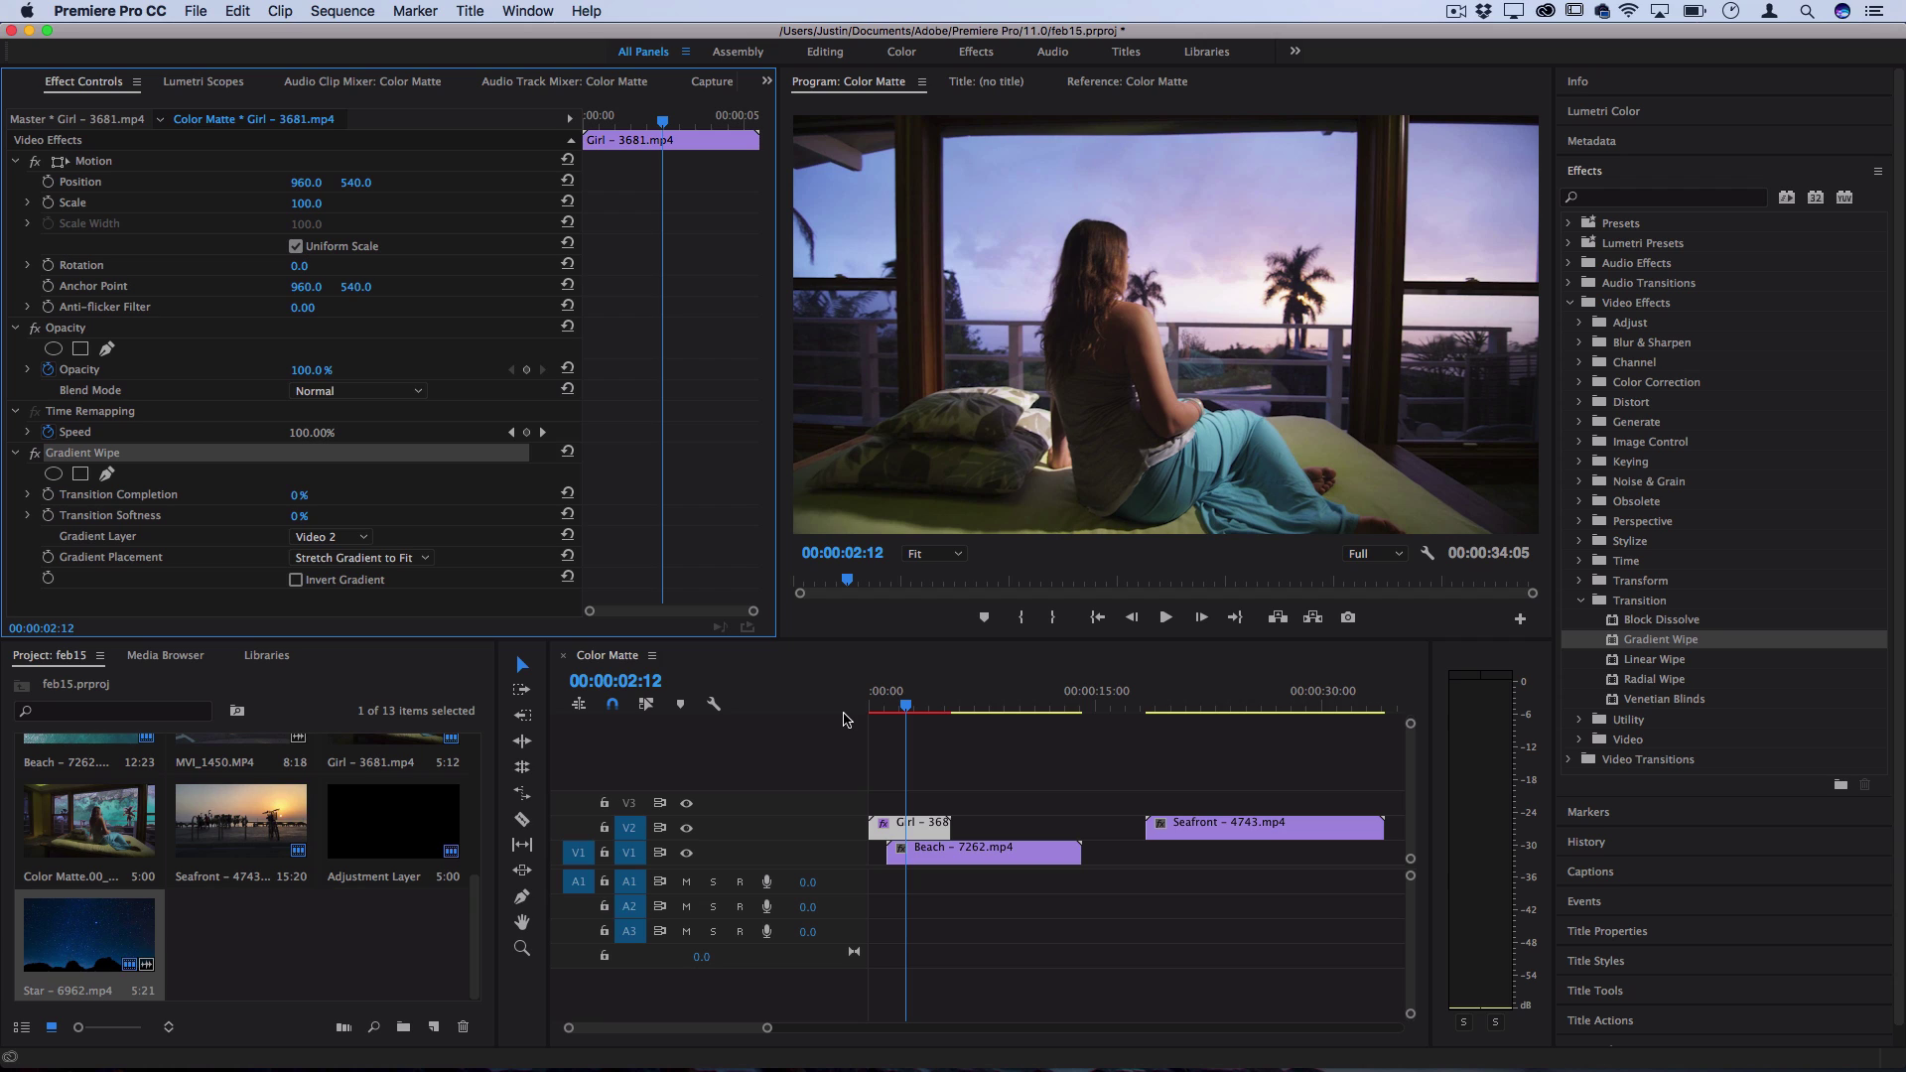
Give the Girl clip's Gradient Wipe 90% softness and Invert Gradient, with completion at 20%
left_click_drag(298, 494, 433, 544)
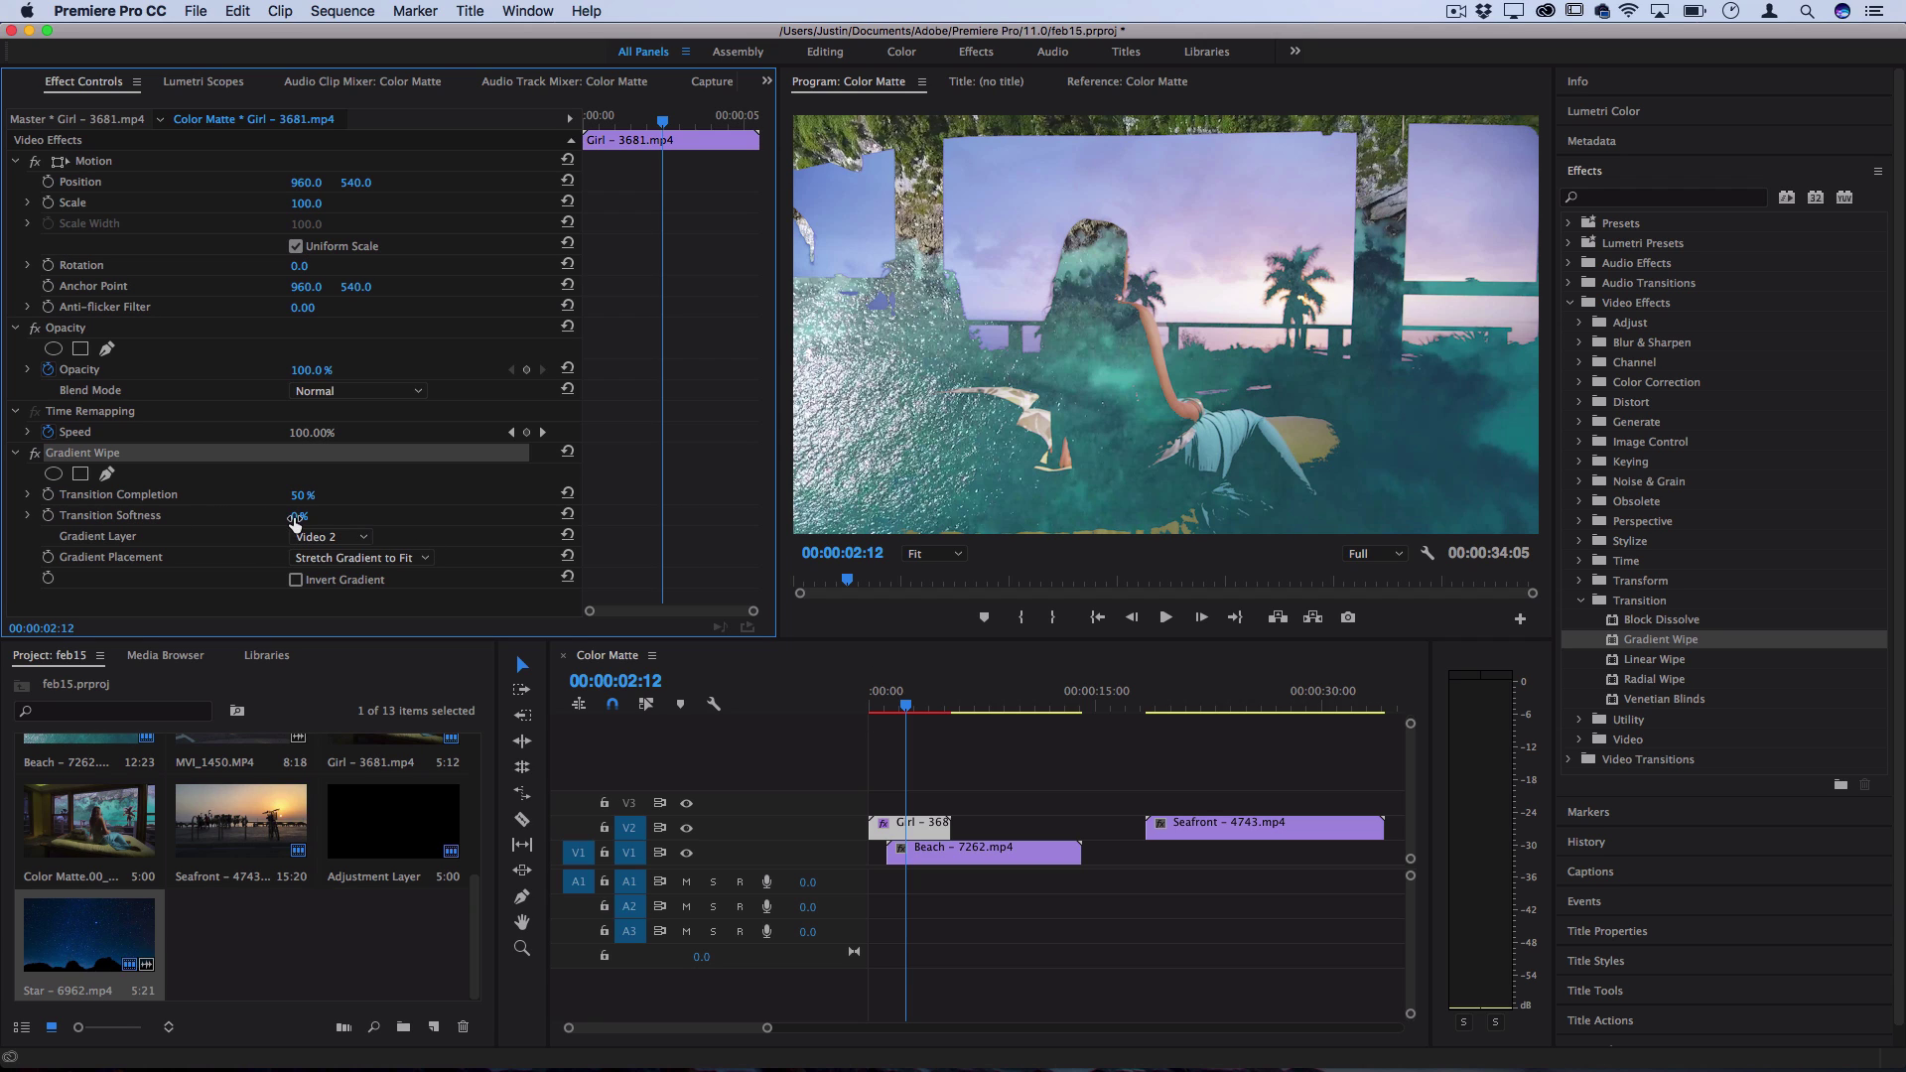
left_click_drag(297, 515, 392, 518)
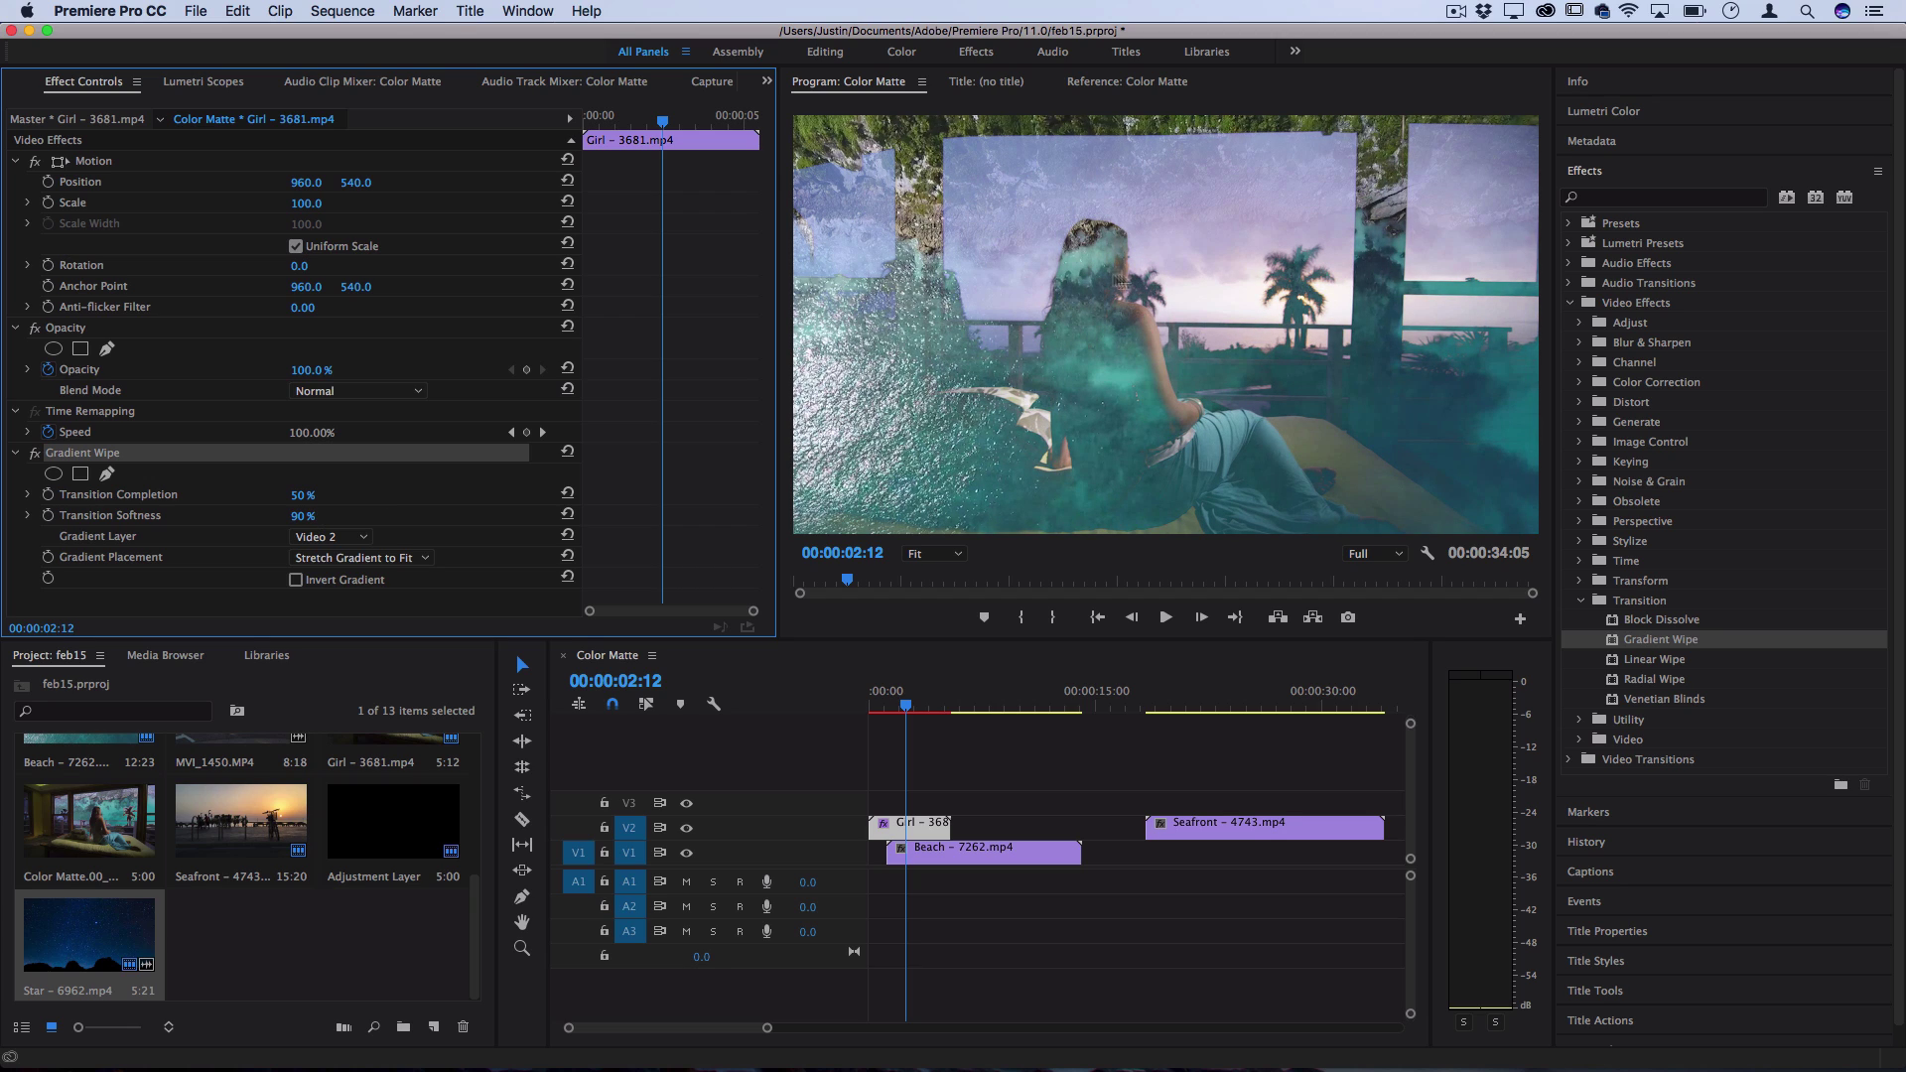
left_click(296, 581)
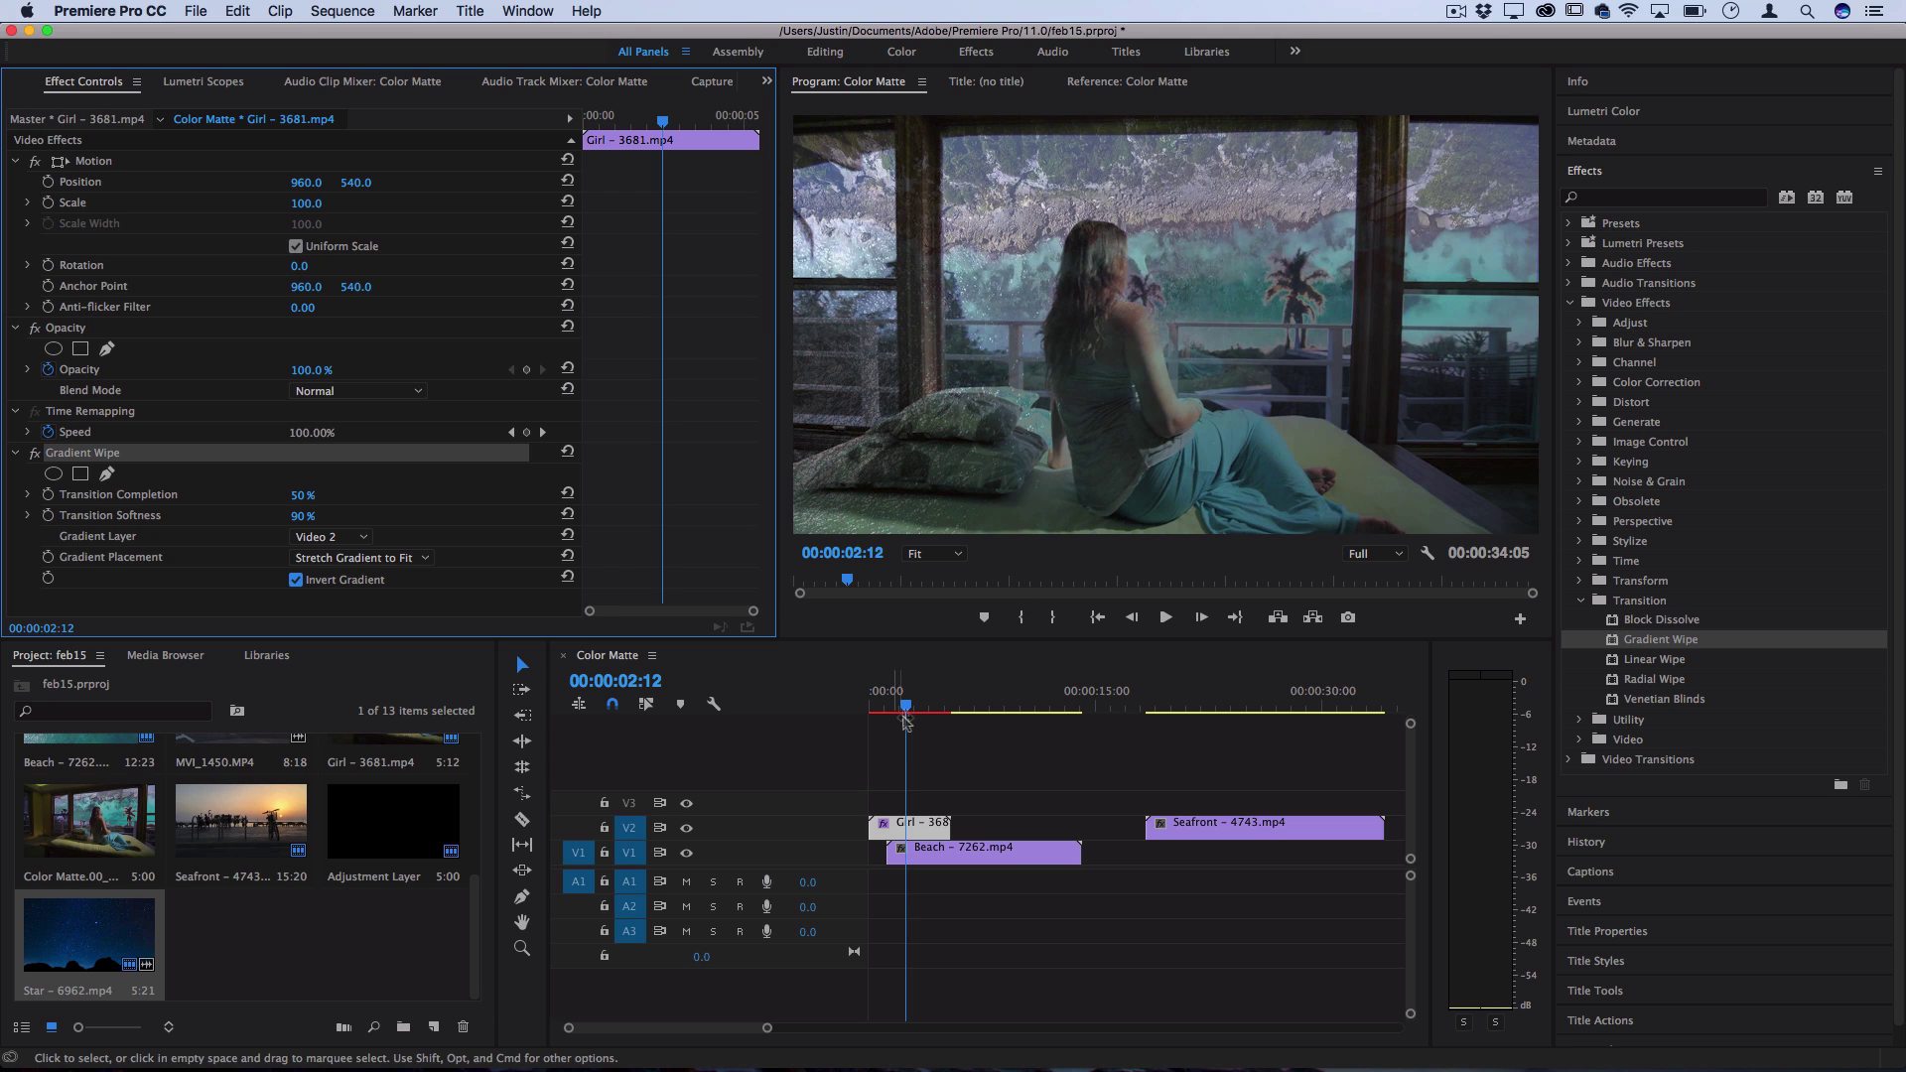
left_click_drag(911, 709, 911, 709)
mouse_move(296, 499)
left_mouse_down()
mouse_move(345, 499)
mouse_move(248, 499)
mouse_move(316, 498)
left_mouse_up()
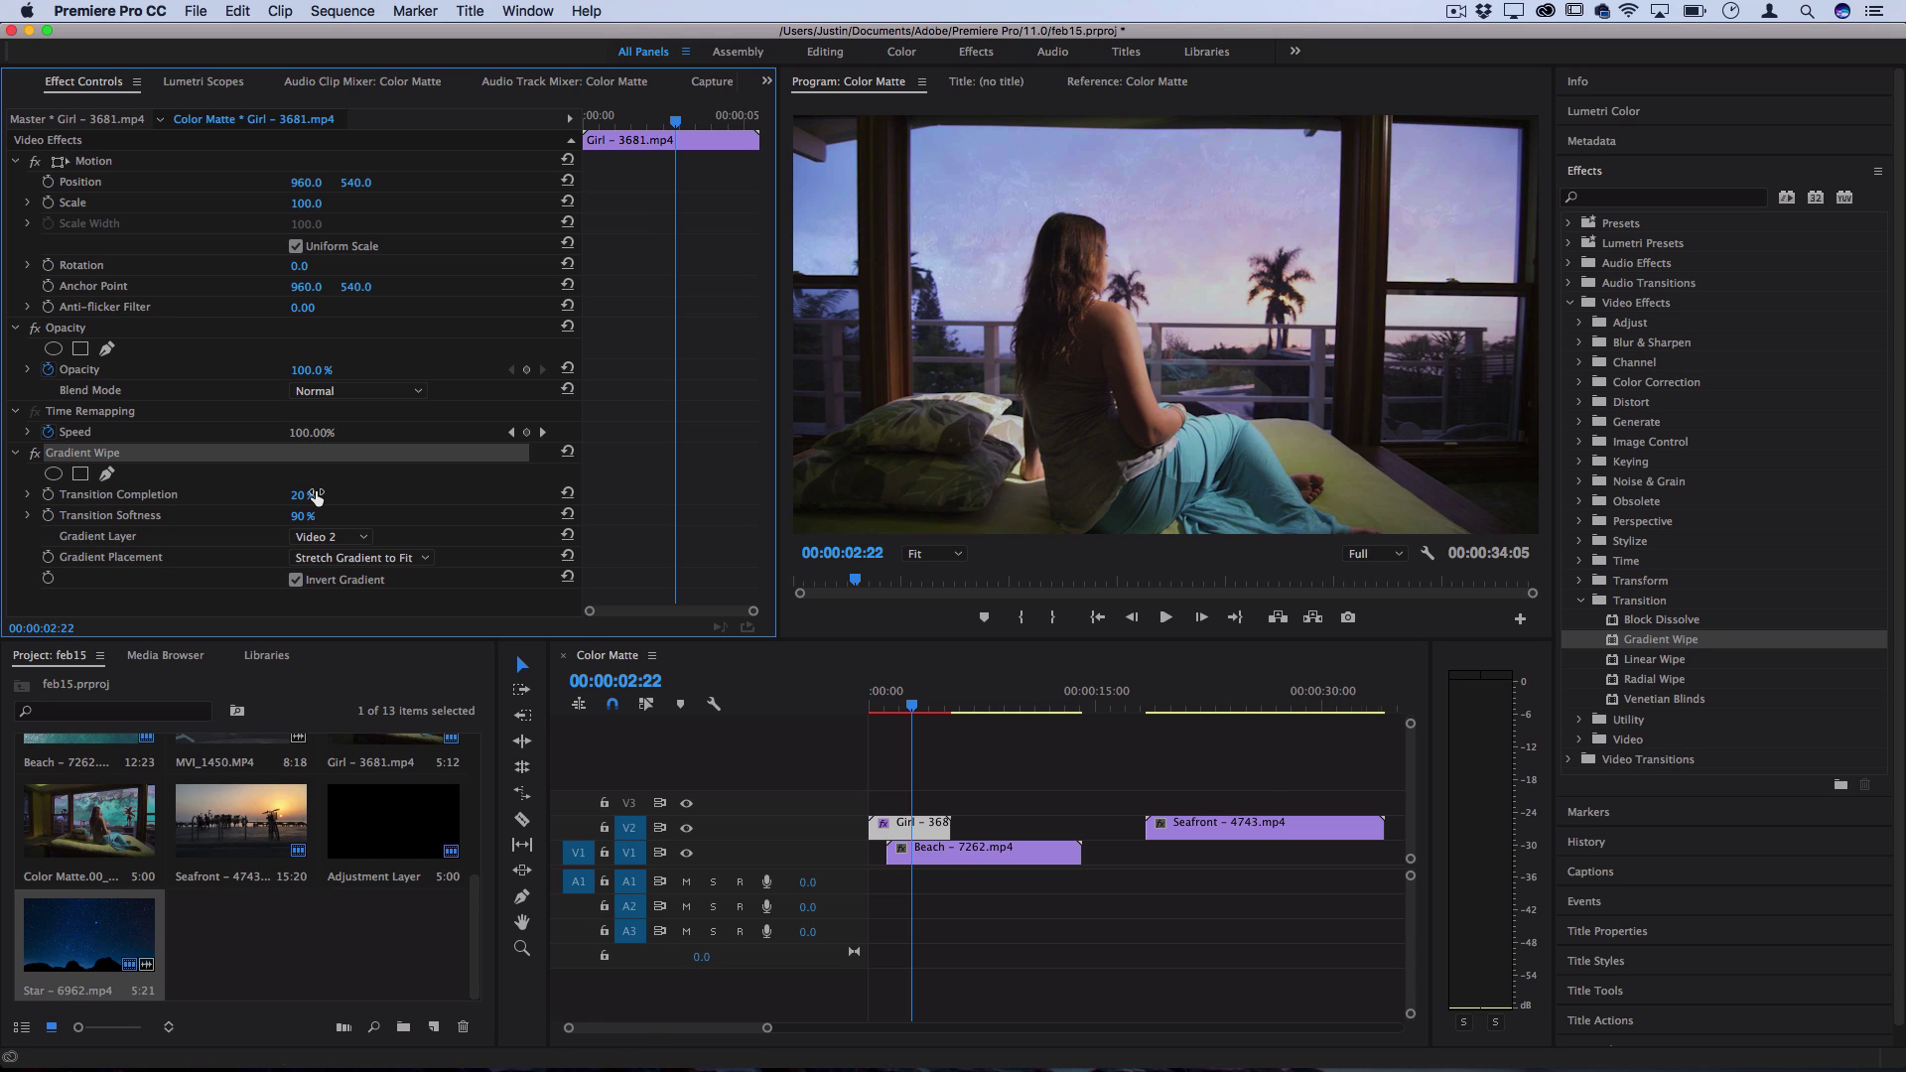
Keyframe the Girl clip's Transition Completion at 0% at the Beach clip's start, 00:00:01:06
scroll(1100, 796, "up", 5)
left_click_drag(1033, 713, 934, 711)
left_click(939, 856)
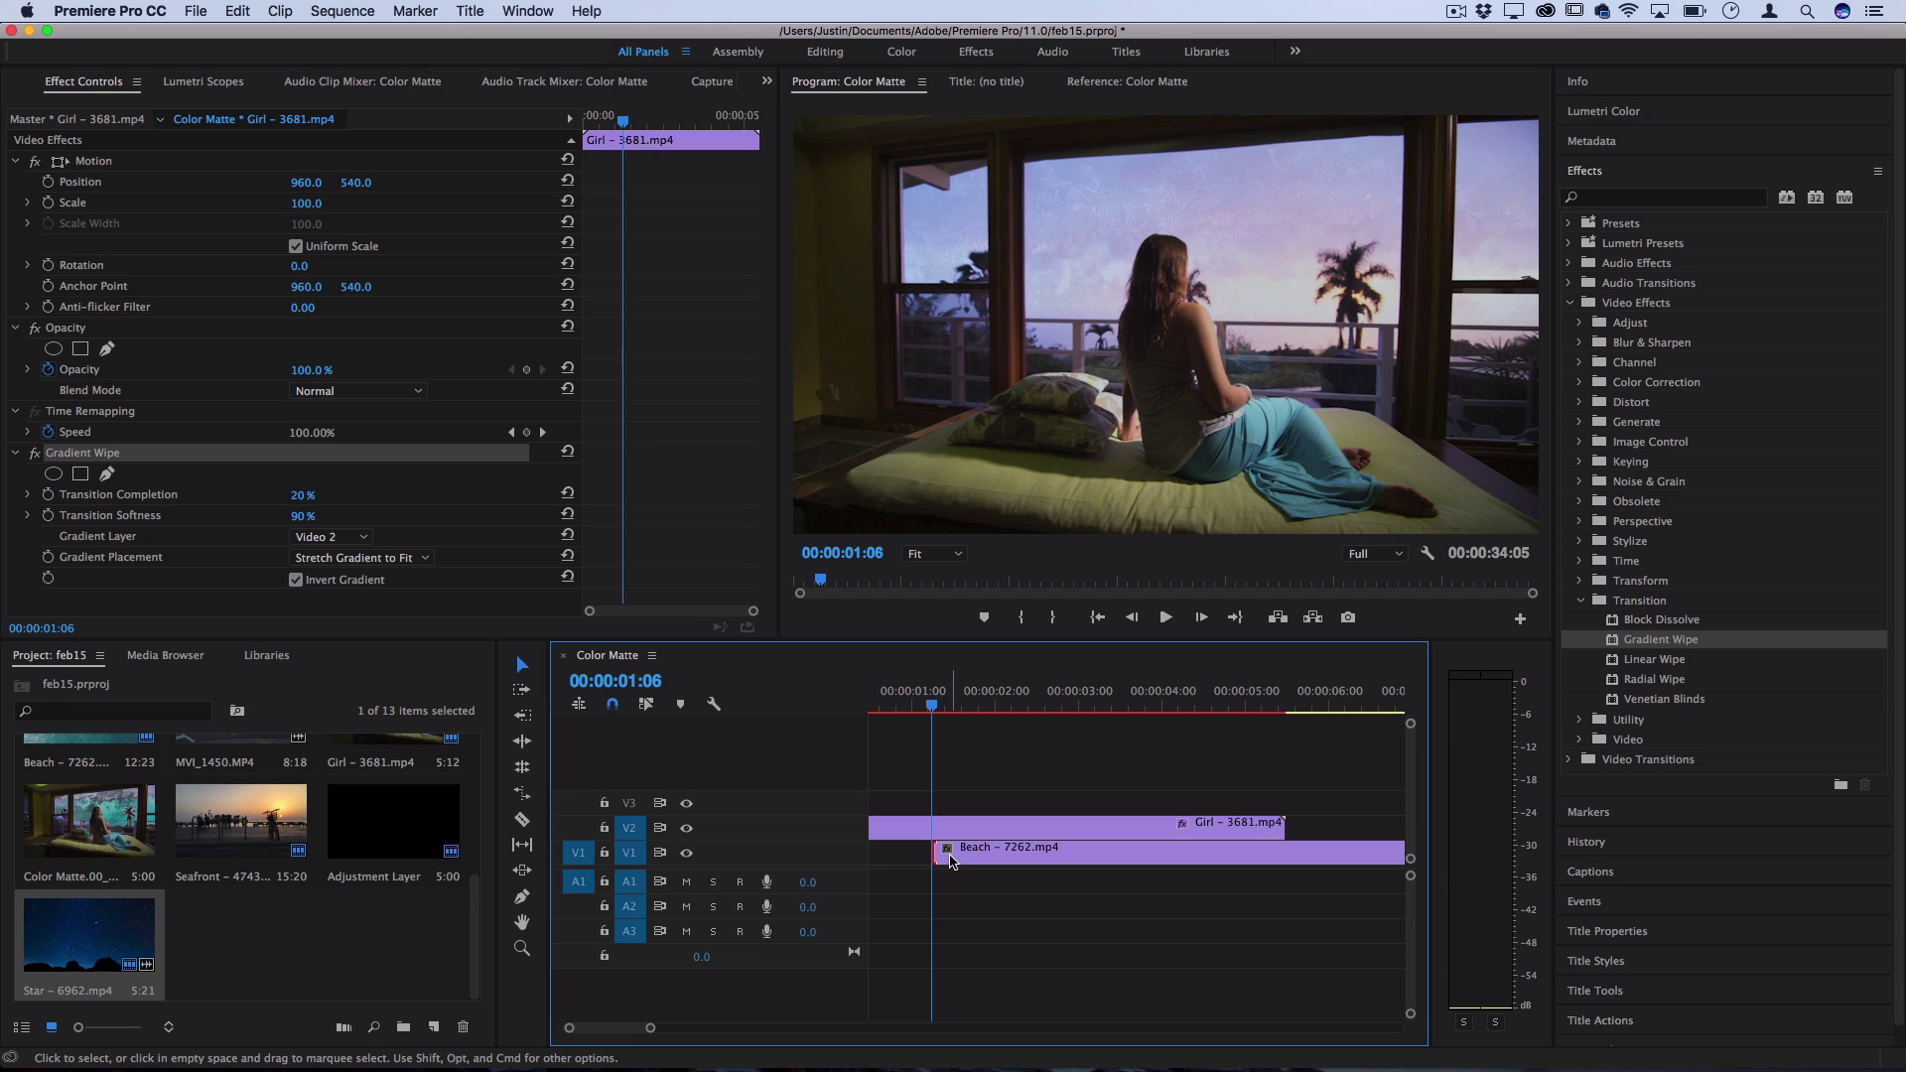
left_click(945, 830)
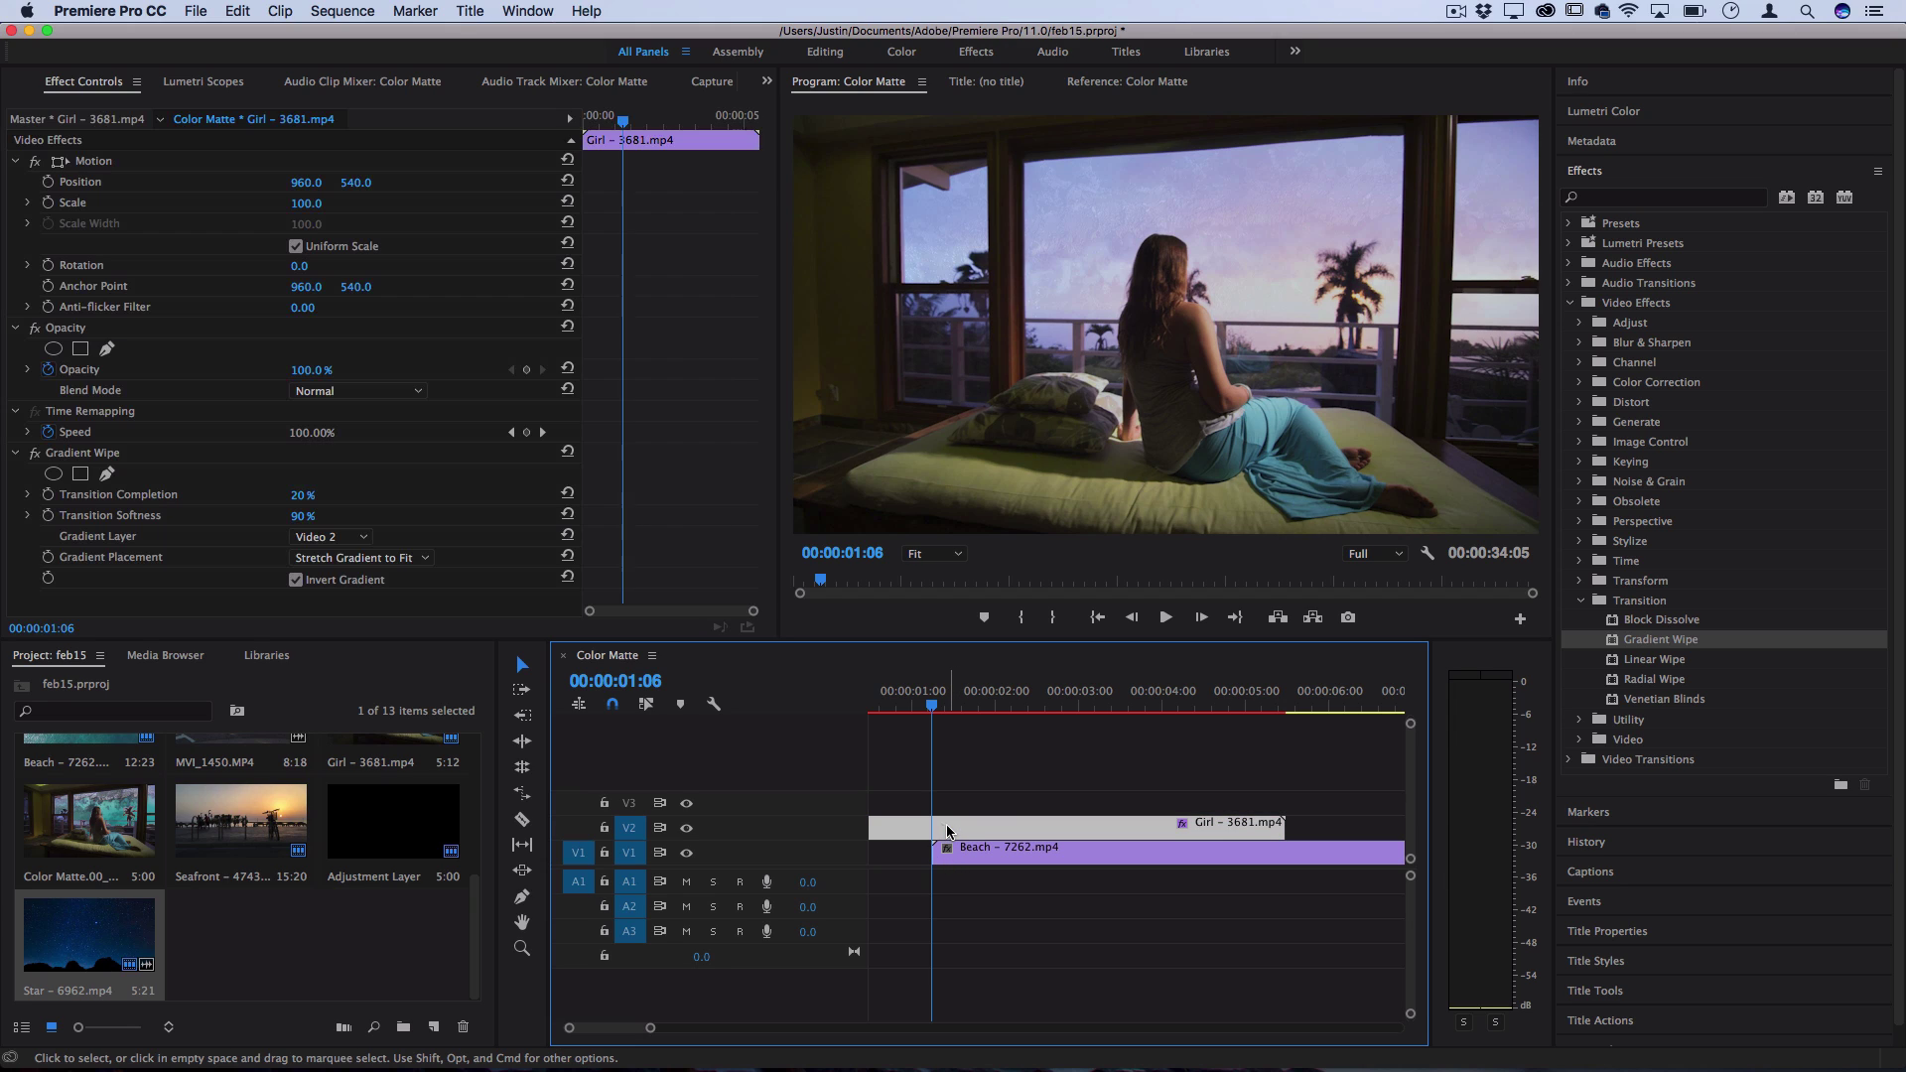
left_click(48, 495)
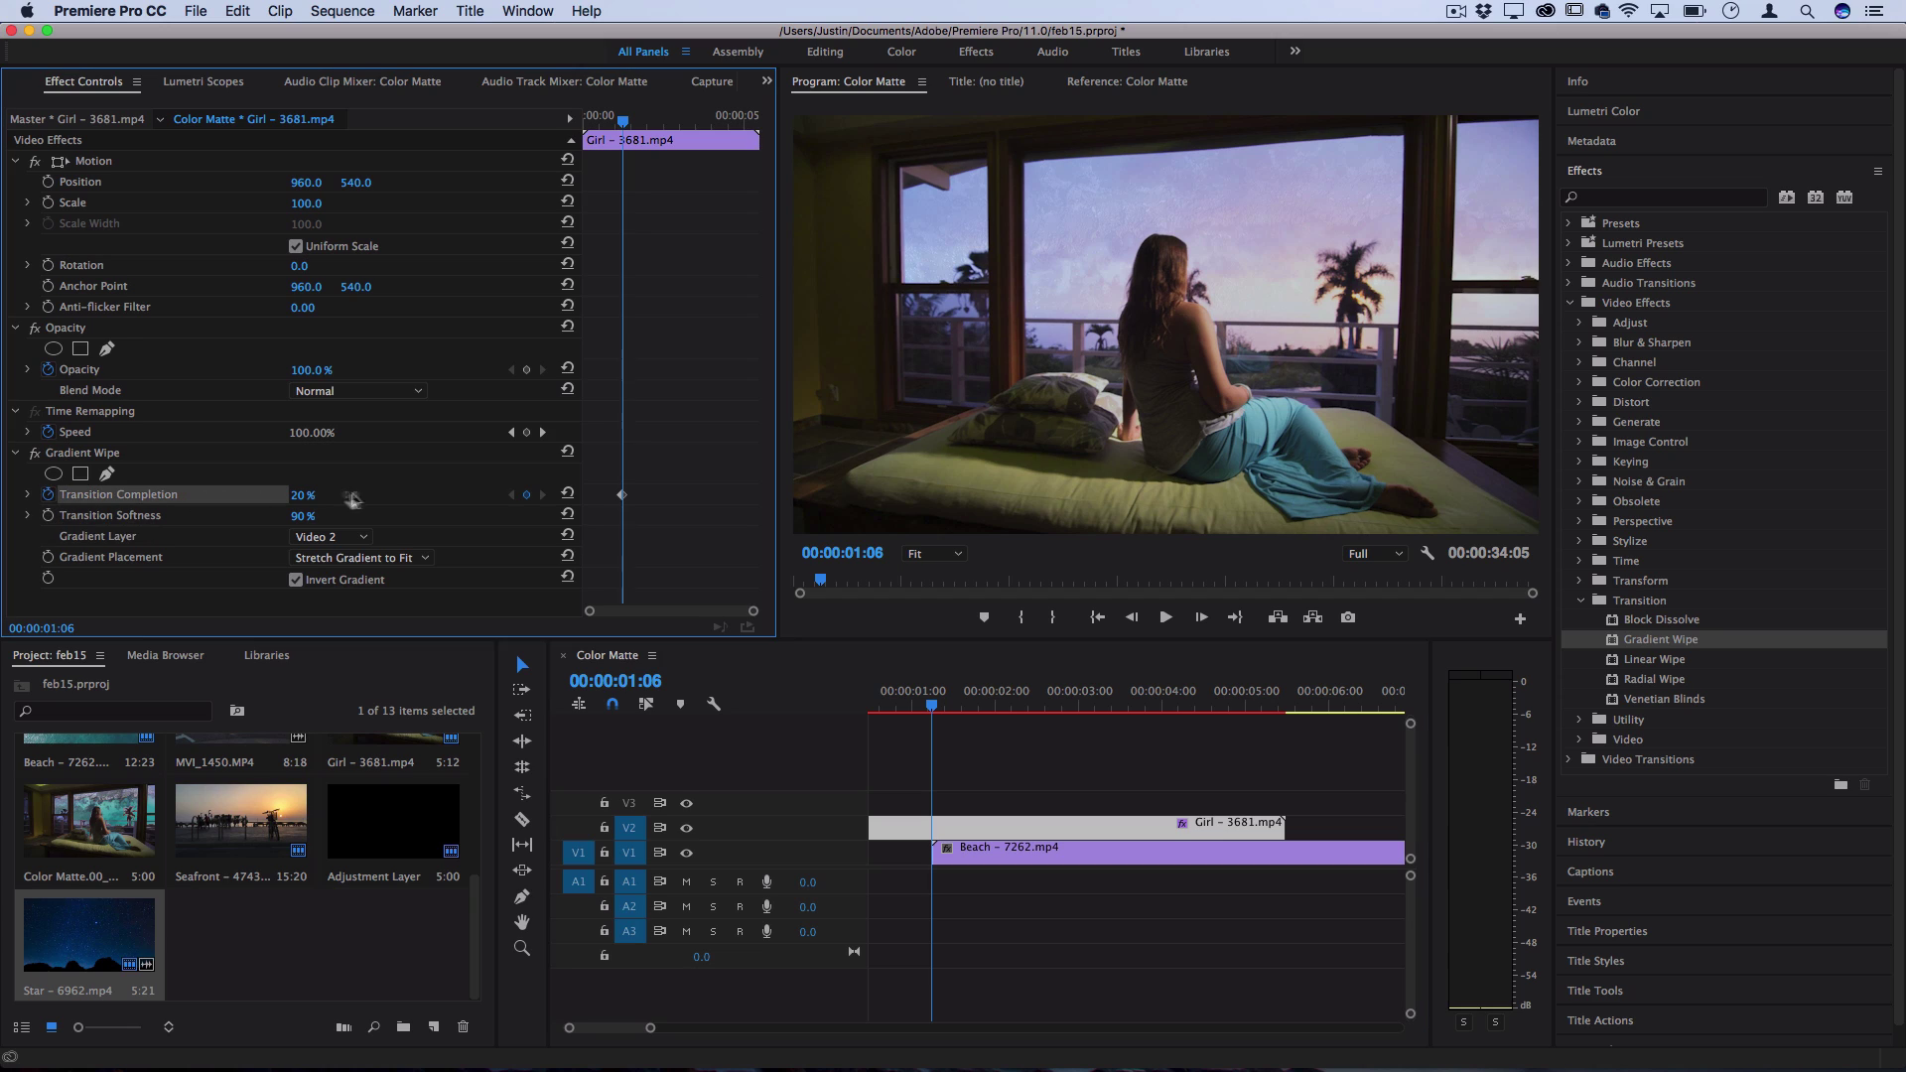
left_click_drag(301, 494, 278, 494)
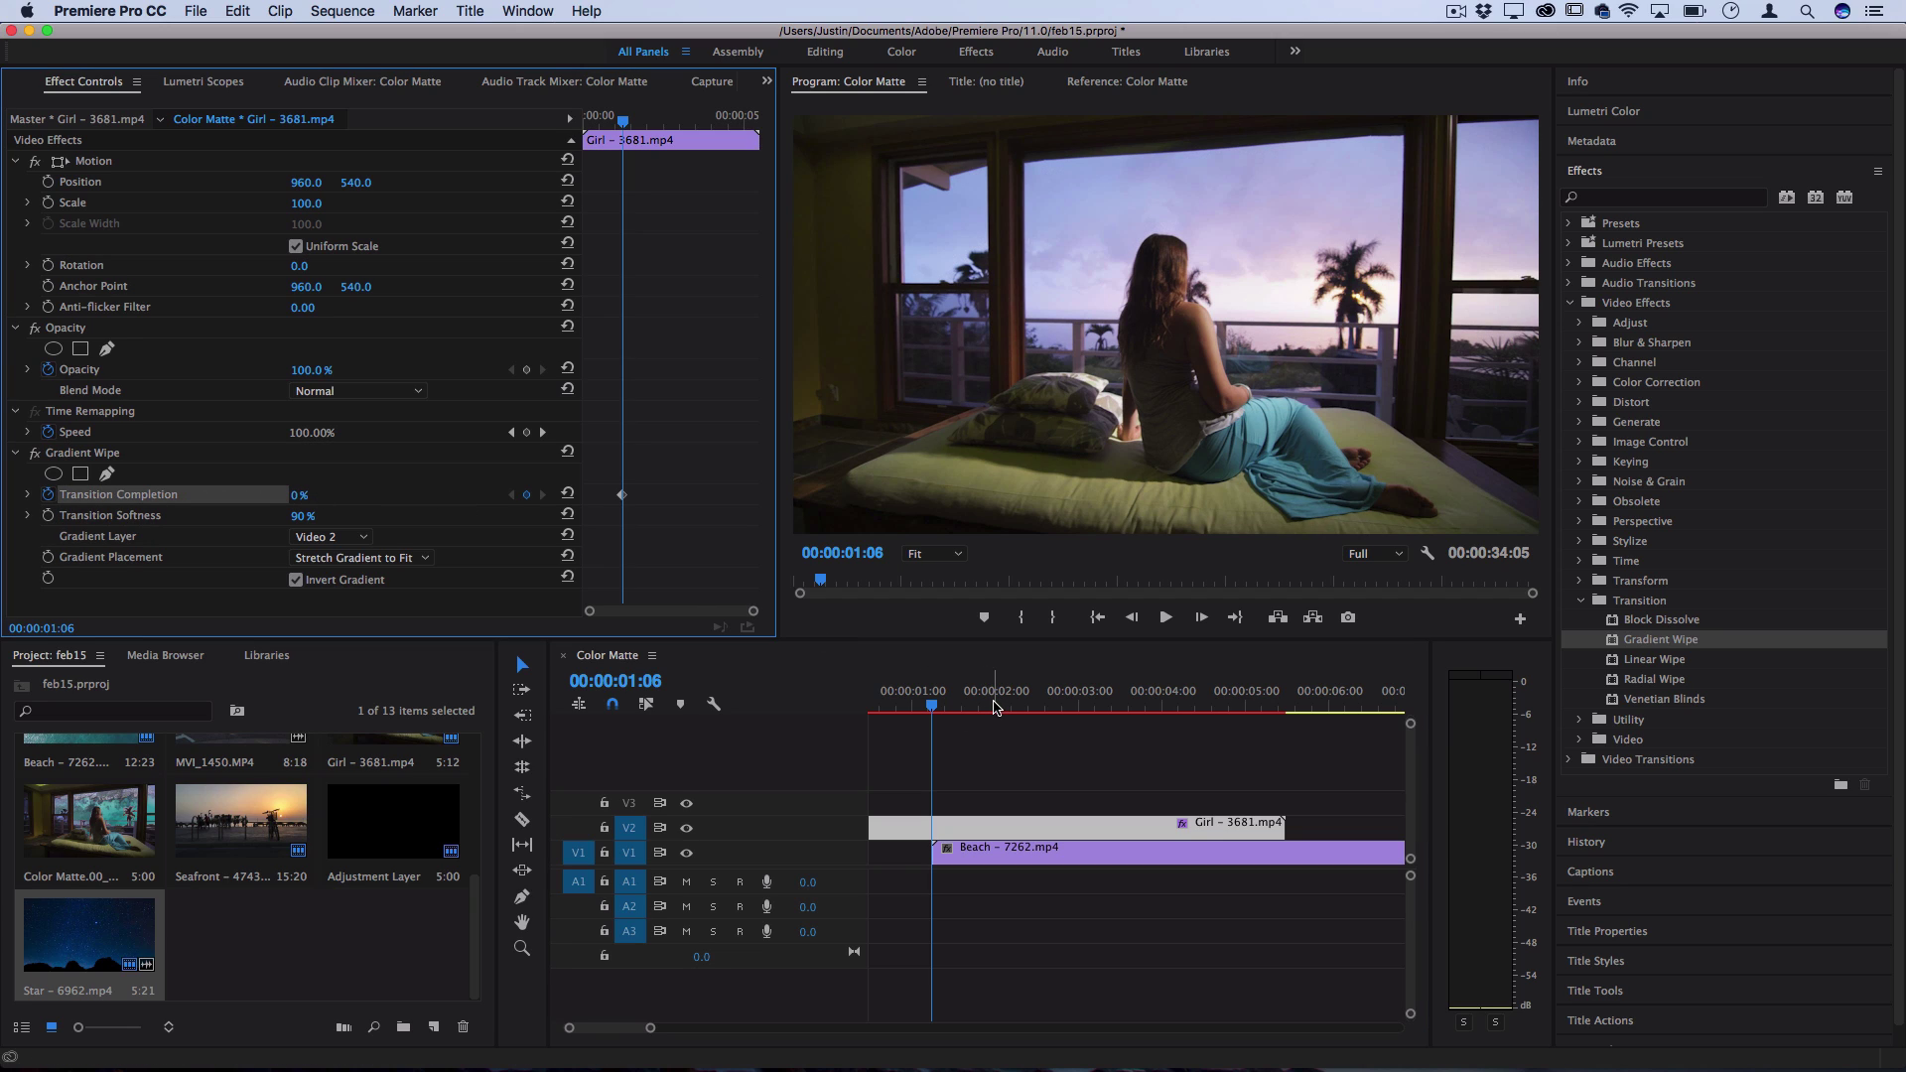
Add a later keyframe with Transition Completion at 100% where the wipe finishes
left_click_drag(995, 707, 1282, 713)
left_click(296, 494)
type("100")
key("Return")
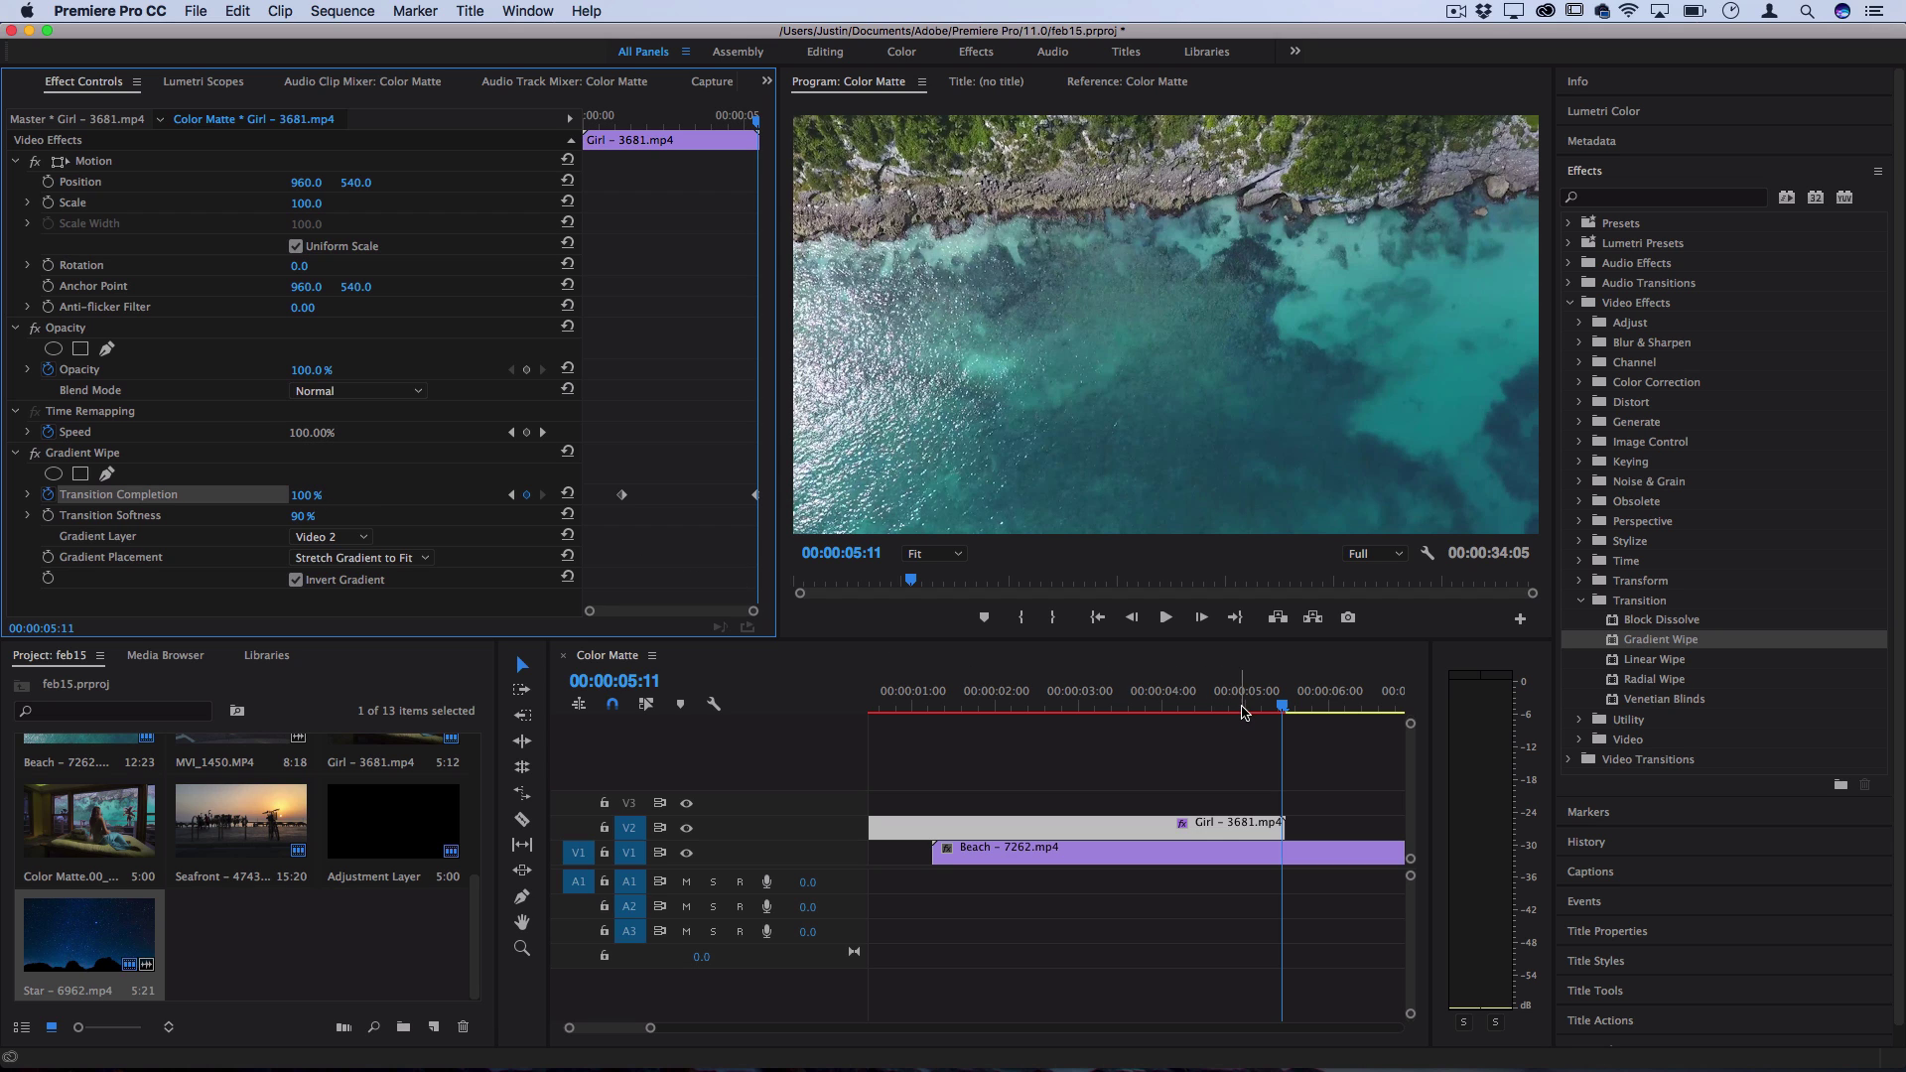
Fit the sequence, play the wipe from the start, then zoom the timeline out
key("backslash")
key("Home")
key("space")
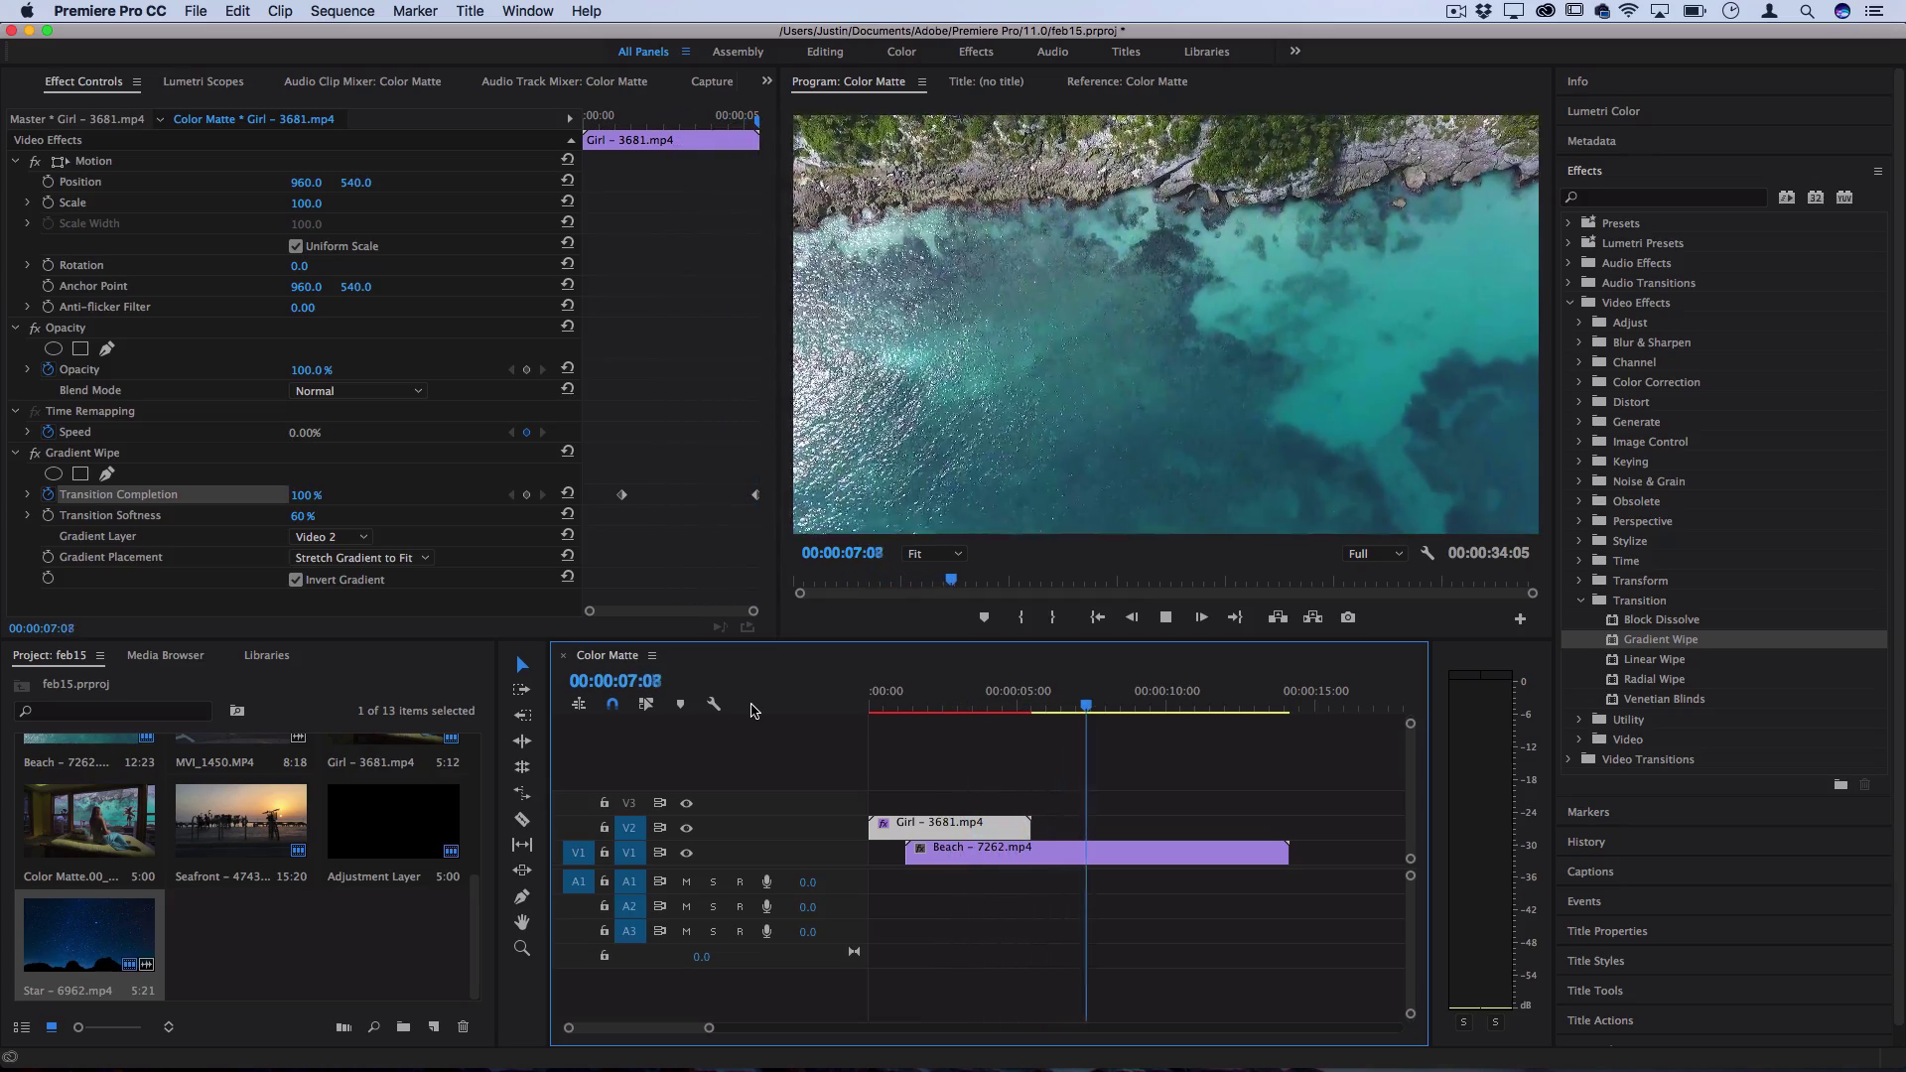
key("space")
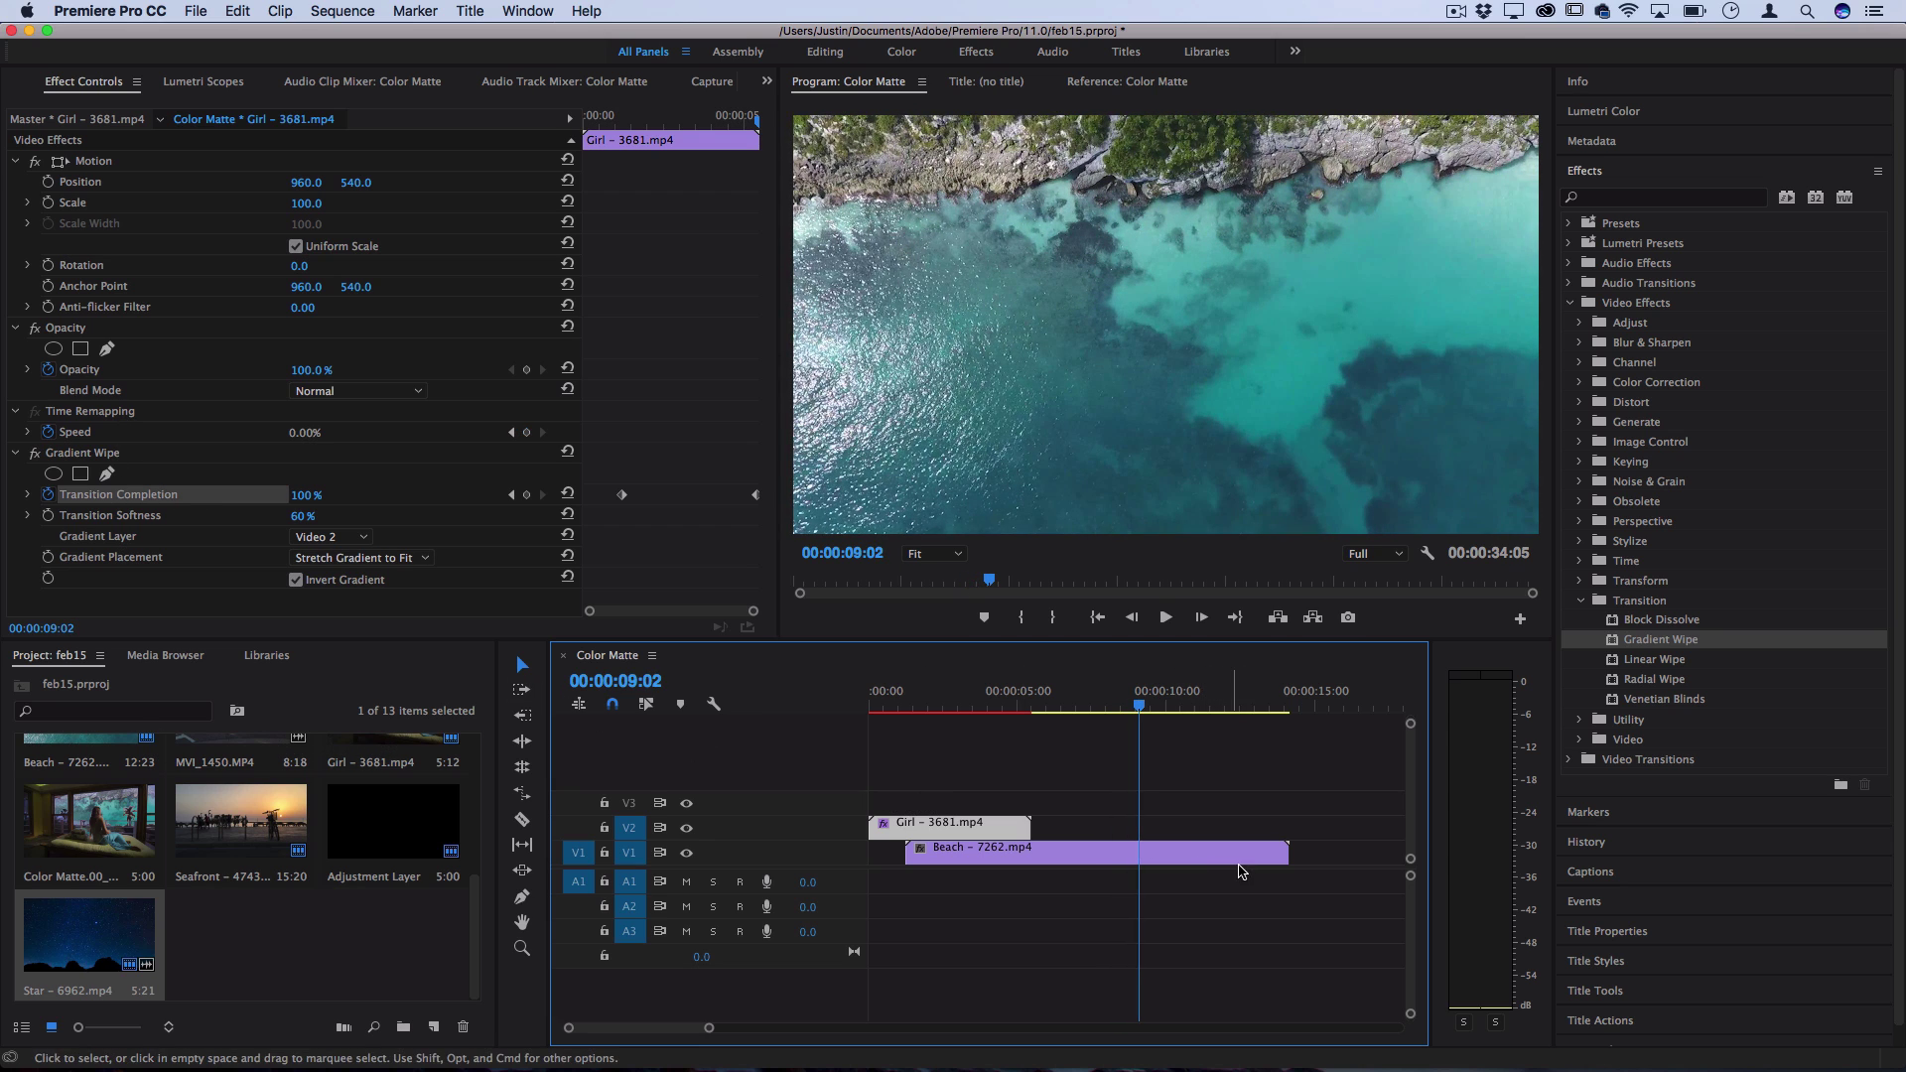
key("minus")
key("minus")
key("minus")
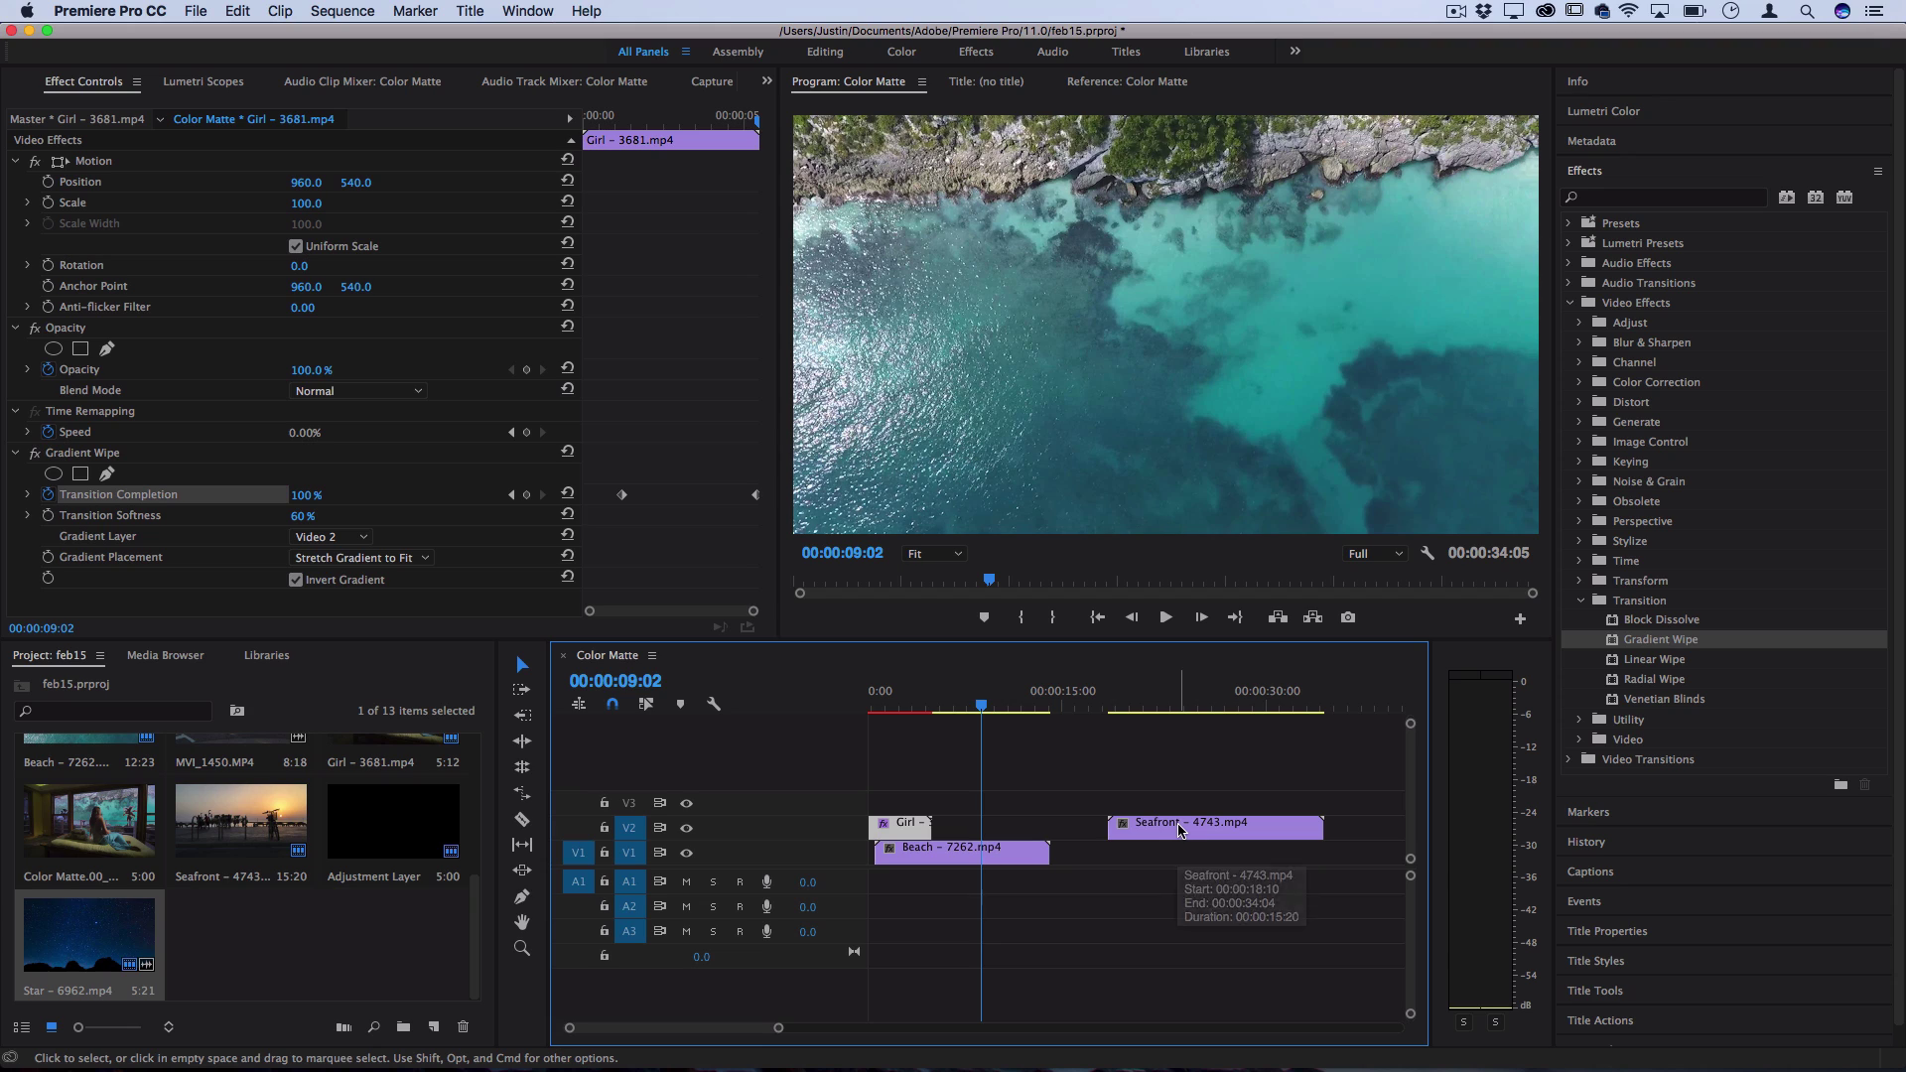
Overlap the Seafront clip onto Beach, add Gradient Wipe, and keyframe Transition Completion at 100%
left_click_drag(1178, 830, 1064, 834)
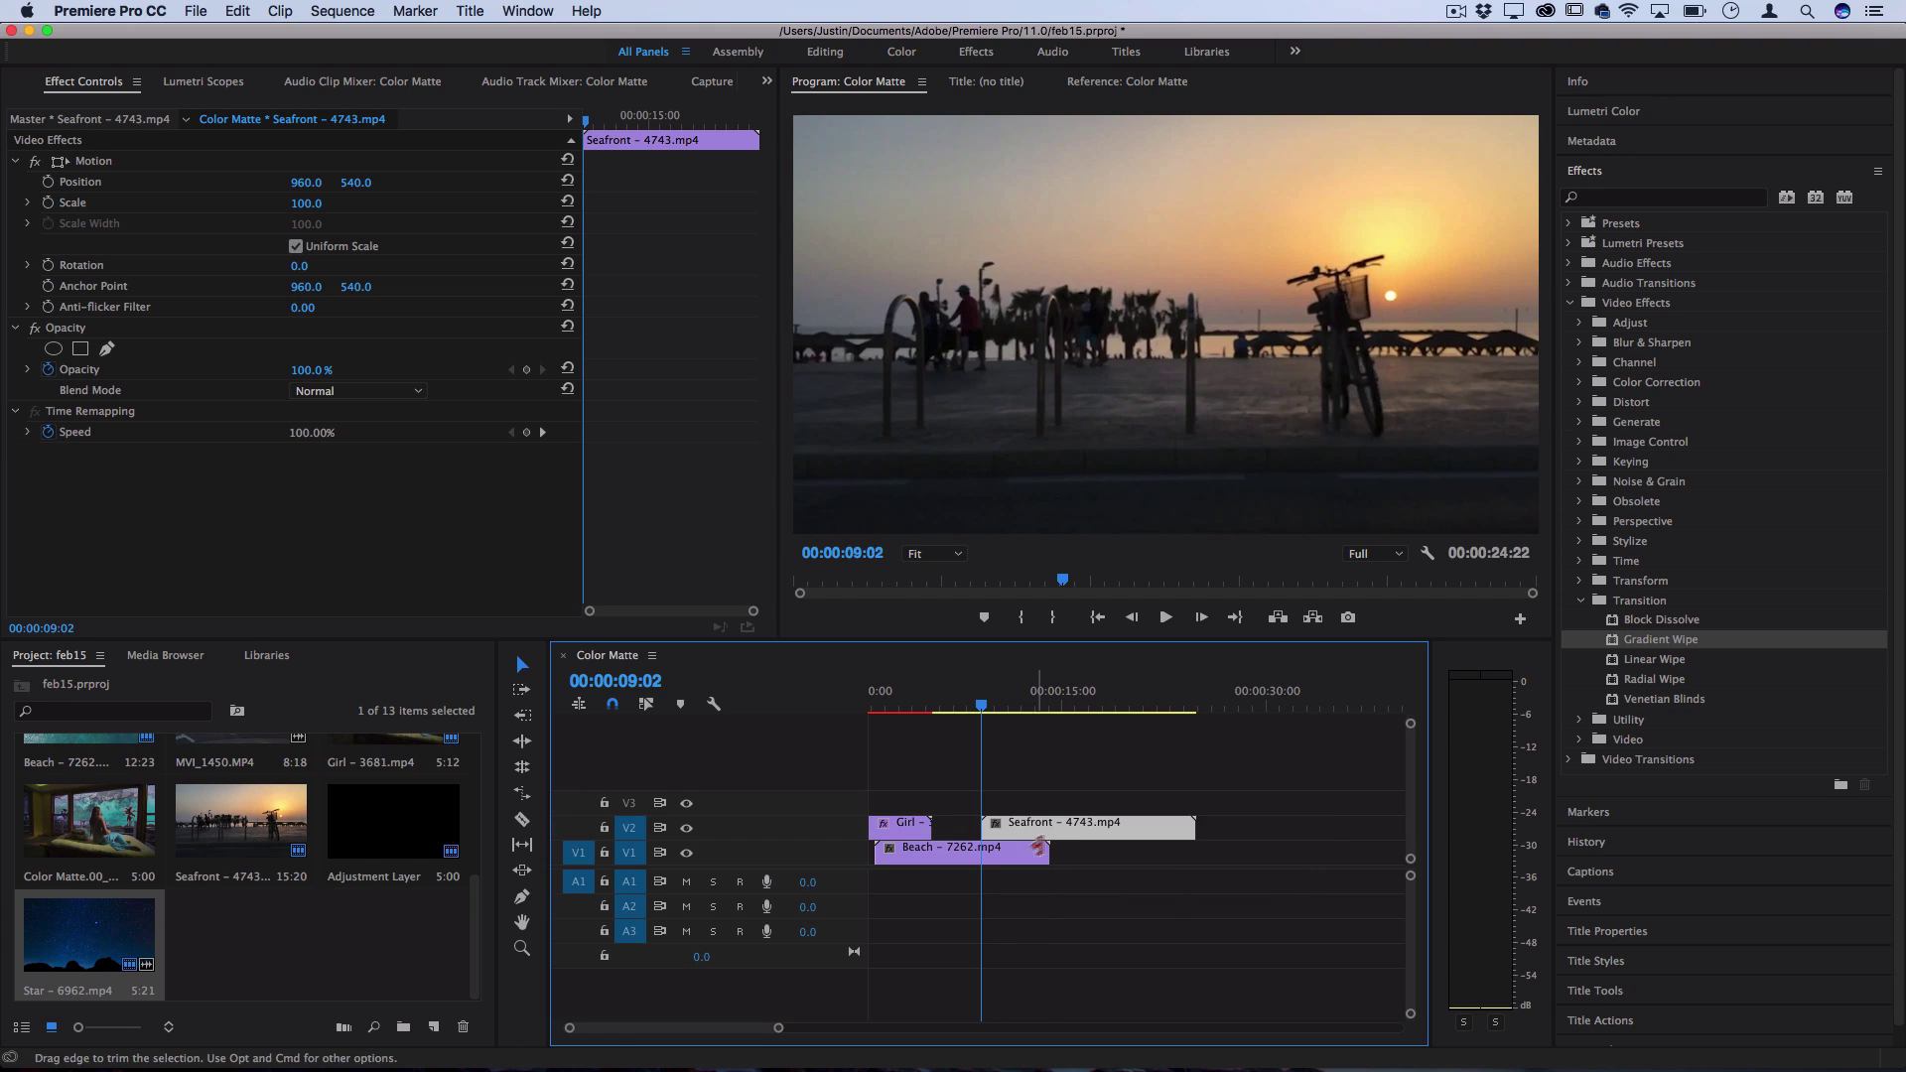
left_click_drag(1655, 646, 1104, 830)
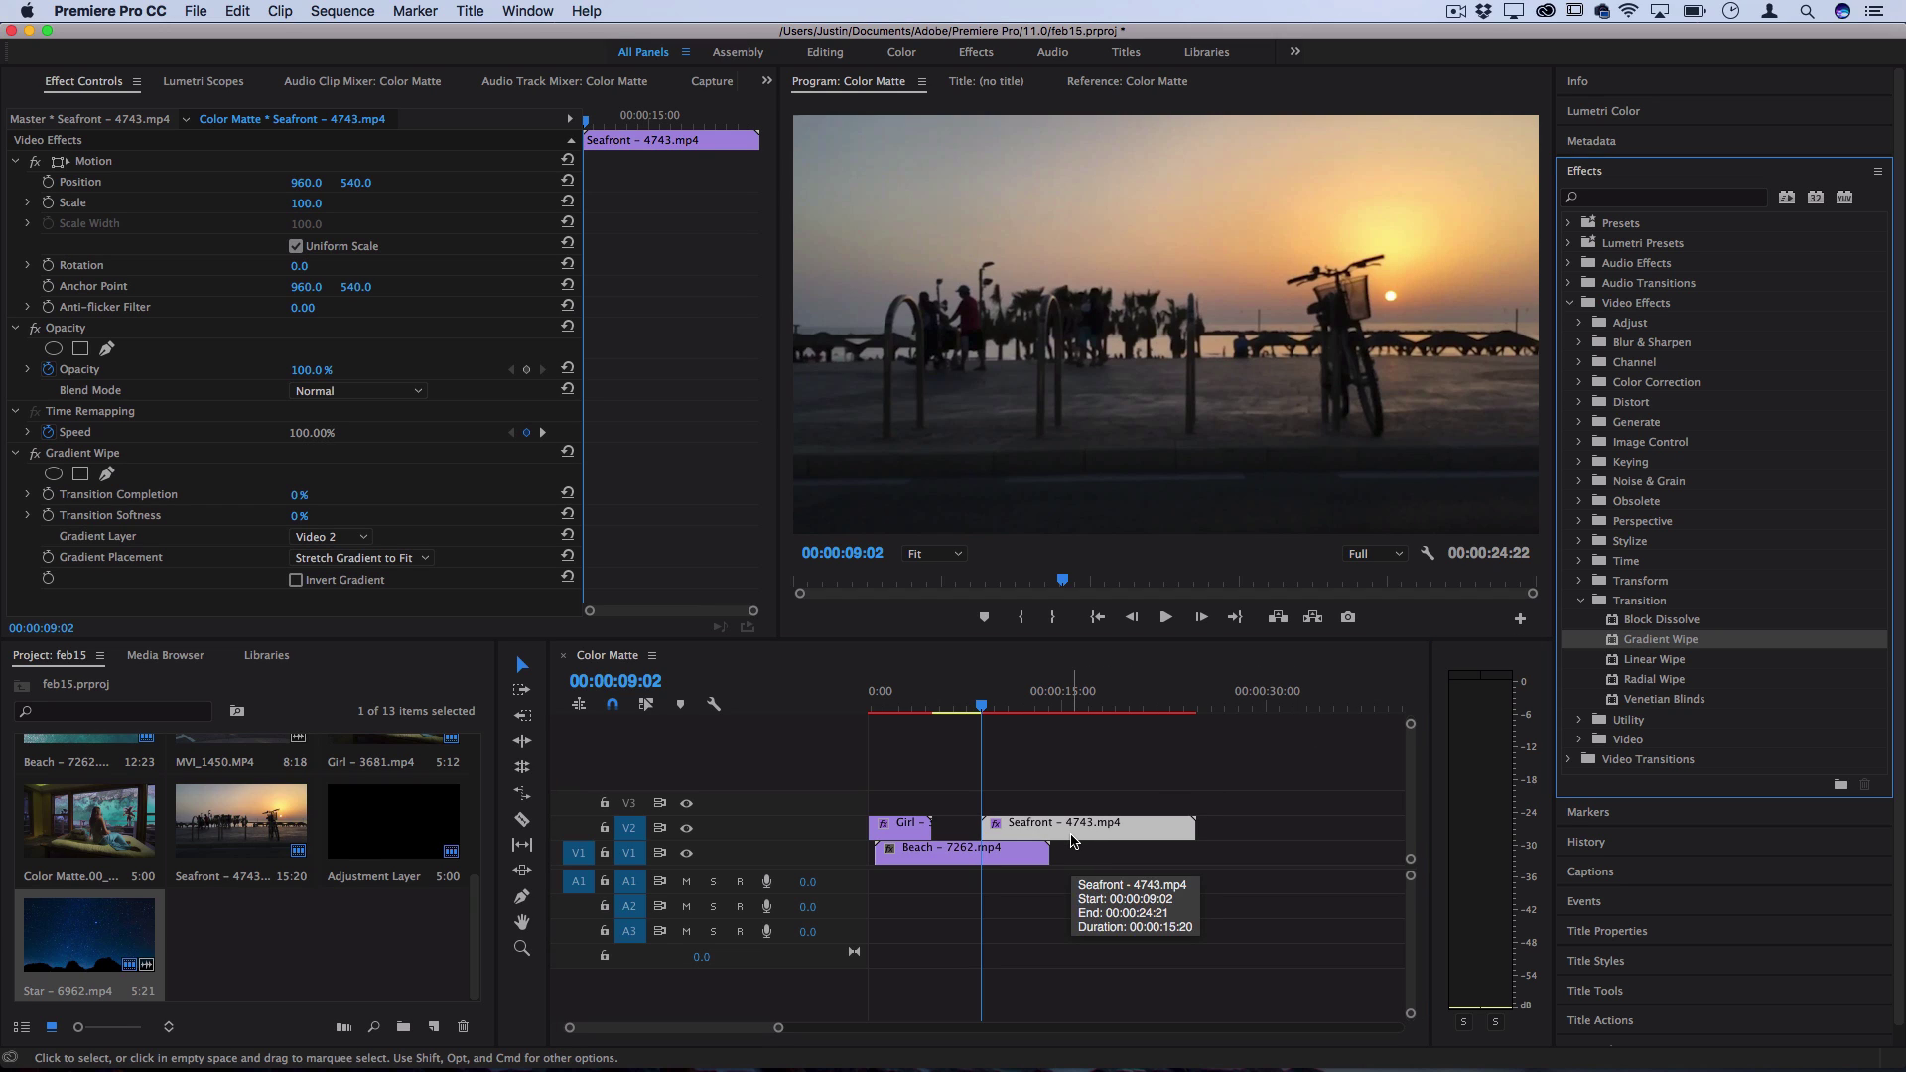
left_click(47, 495)
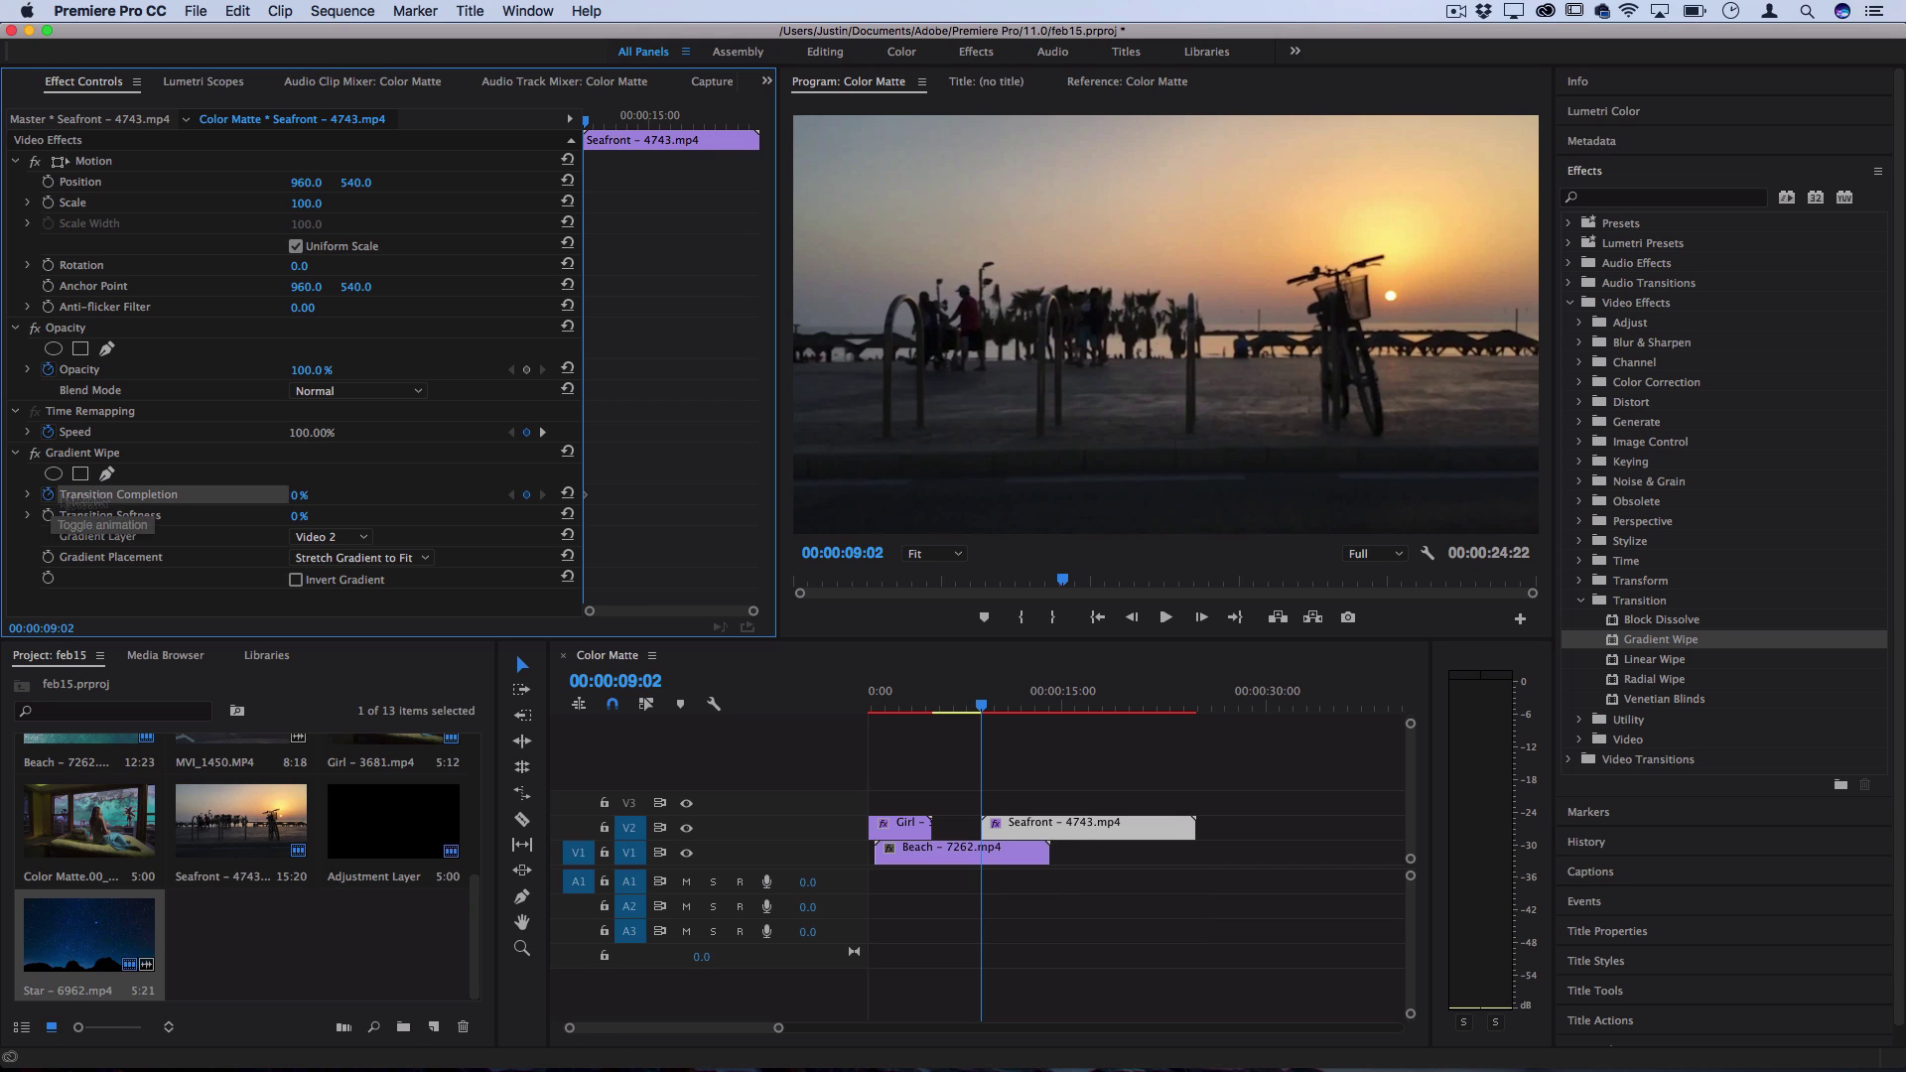
left_click_drag(298, 494, 316, 497)
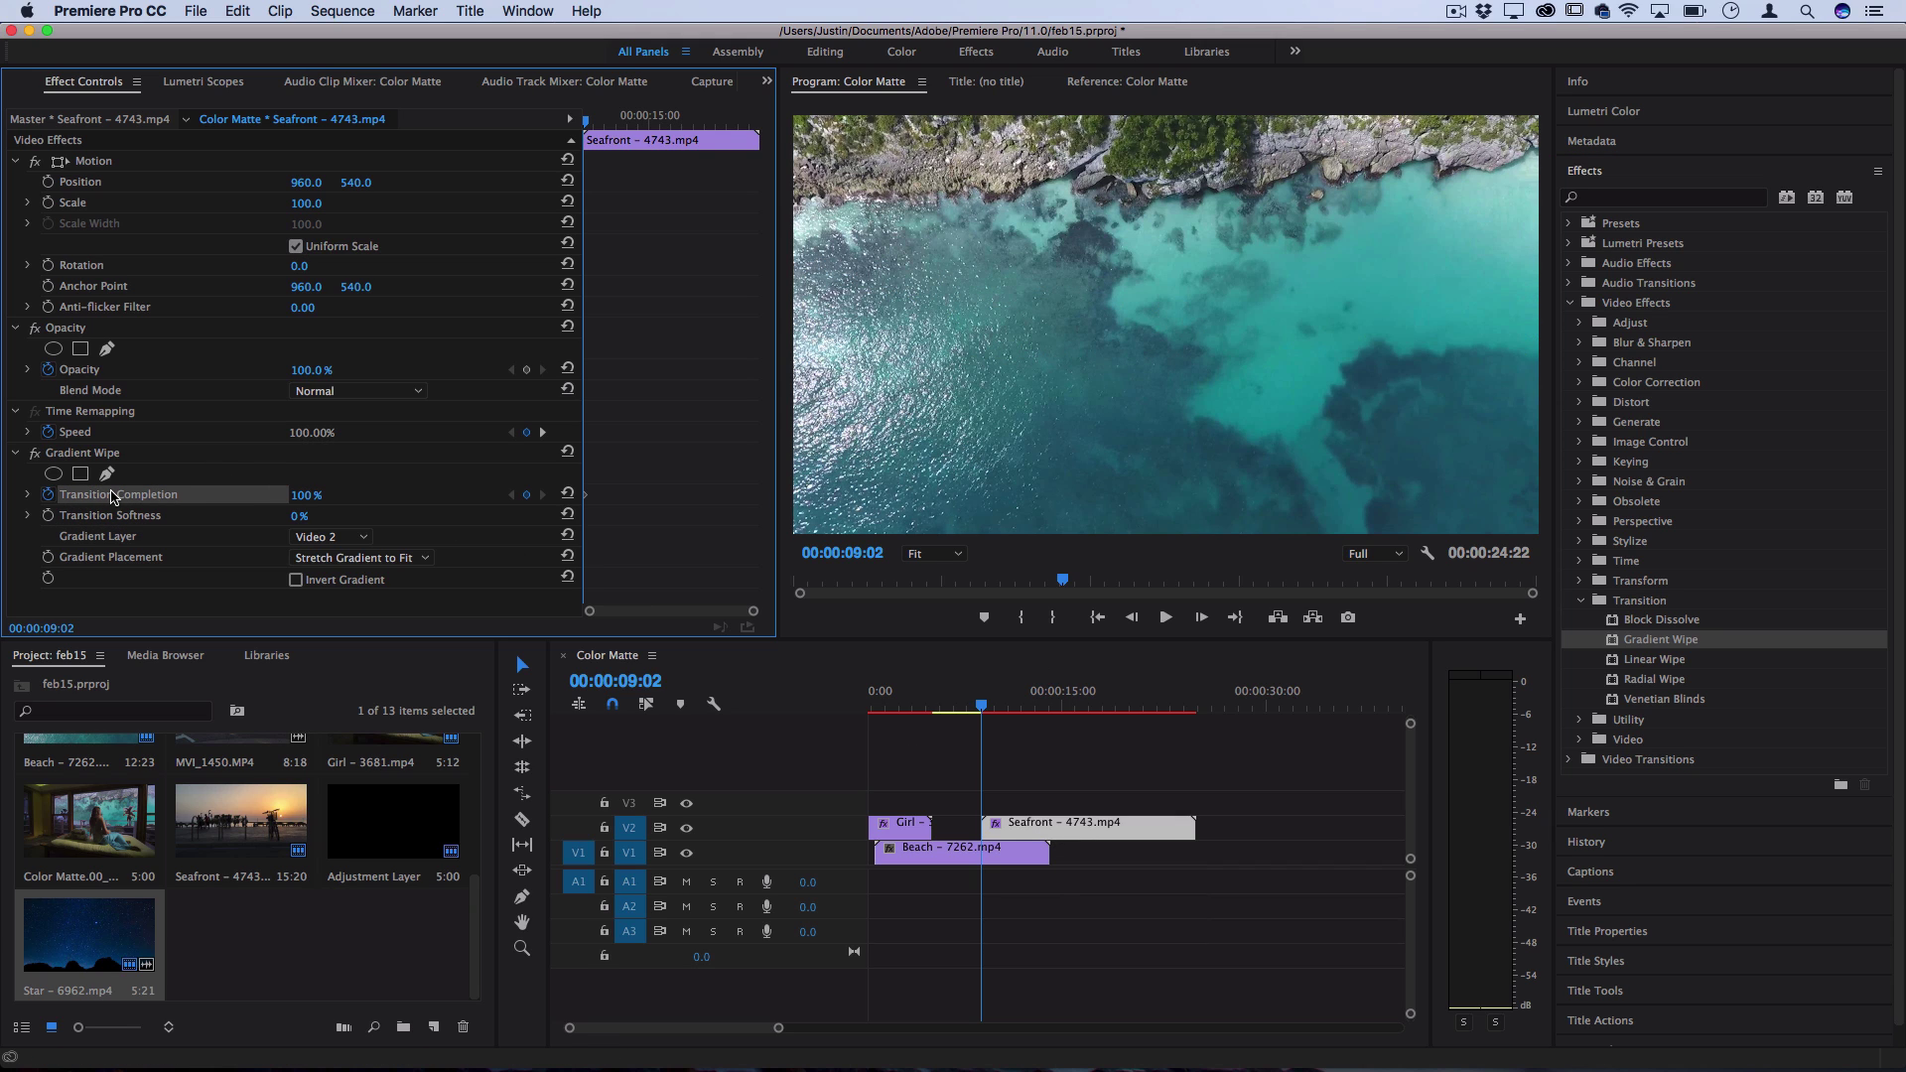
left_click_drag(617, 121, 642, 120)
Set Seafront's Transition Completion keyframe to 0%, softness to 60%, and turn on Invert Gradient
left_click(304, 494)
type("0")
key("Return")
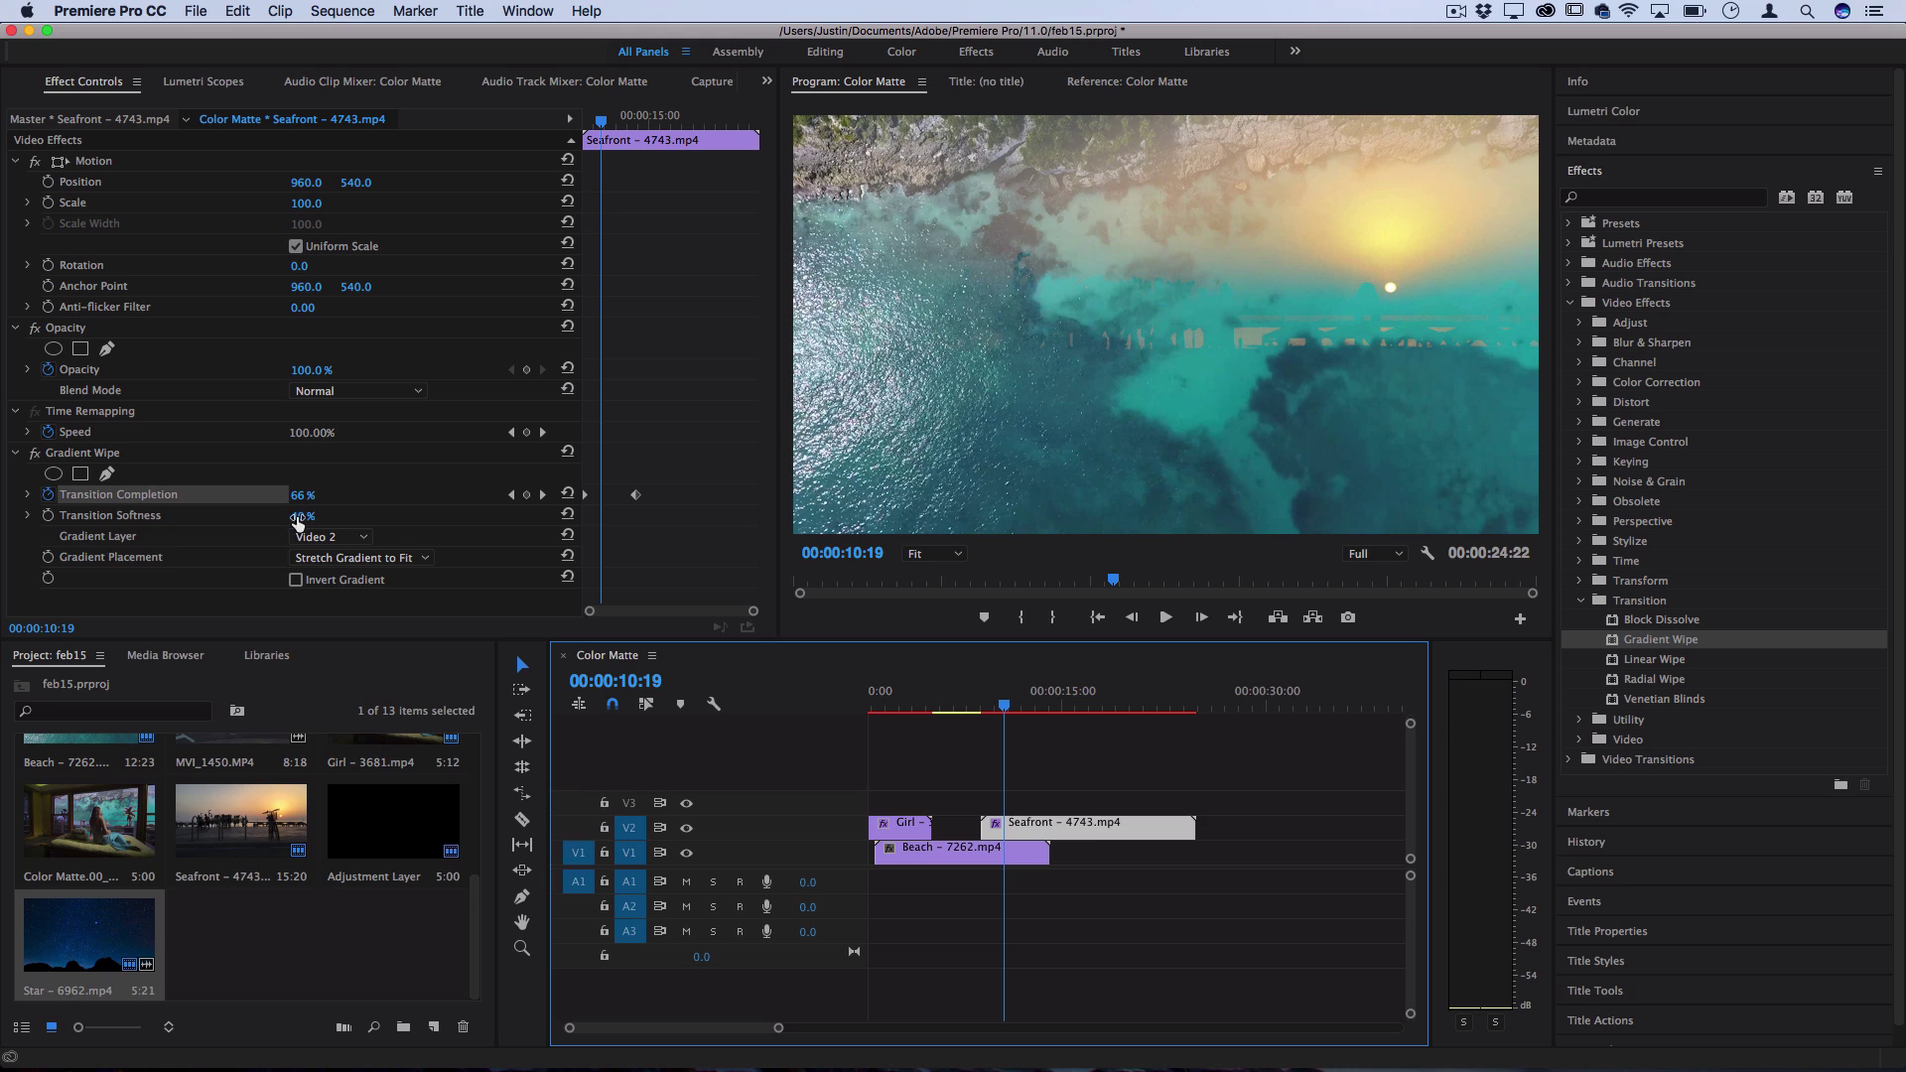
left_click_drag(298, 519, 305, 563)
left_click(294, 580)
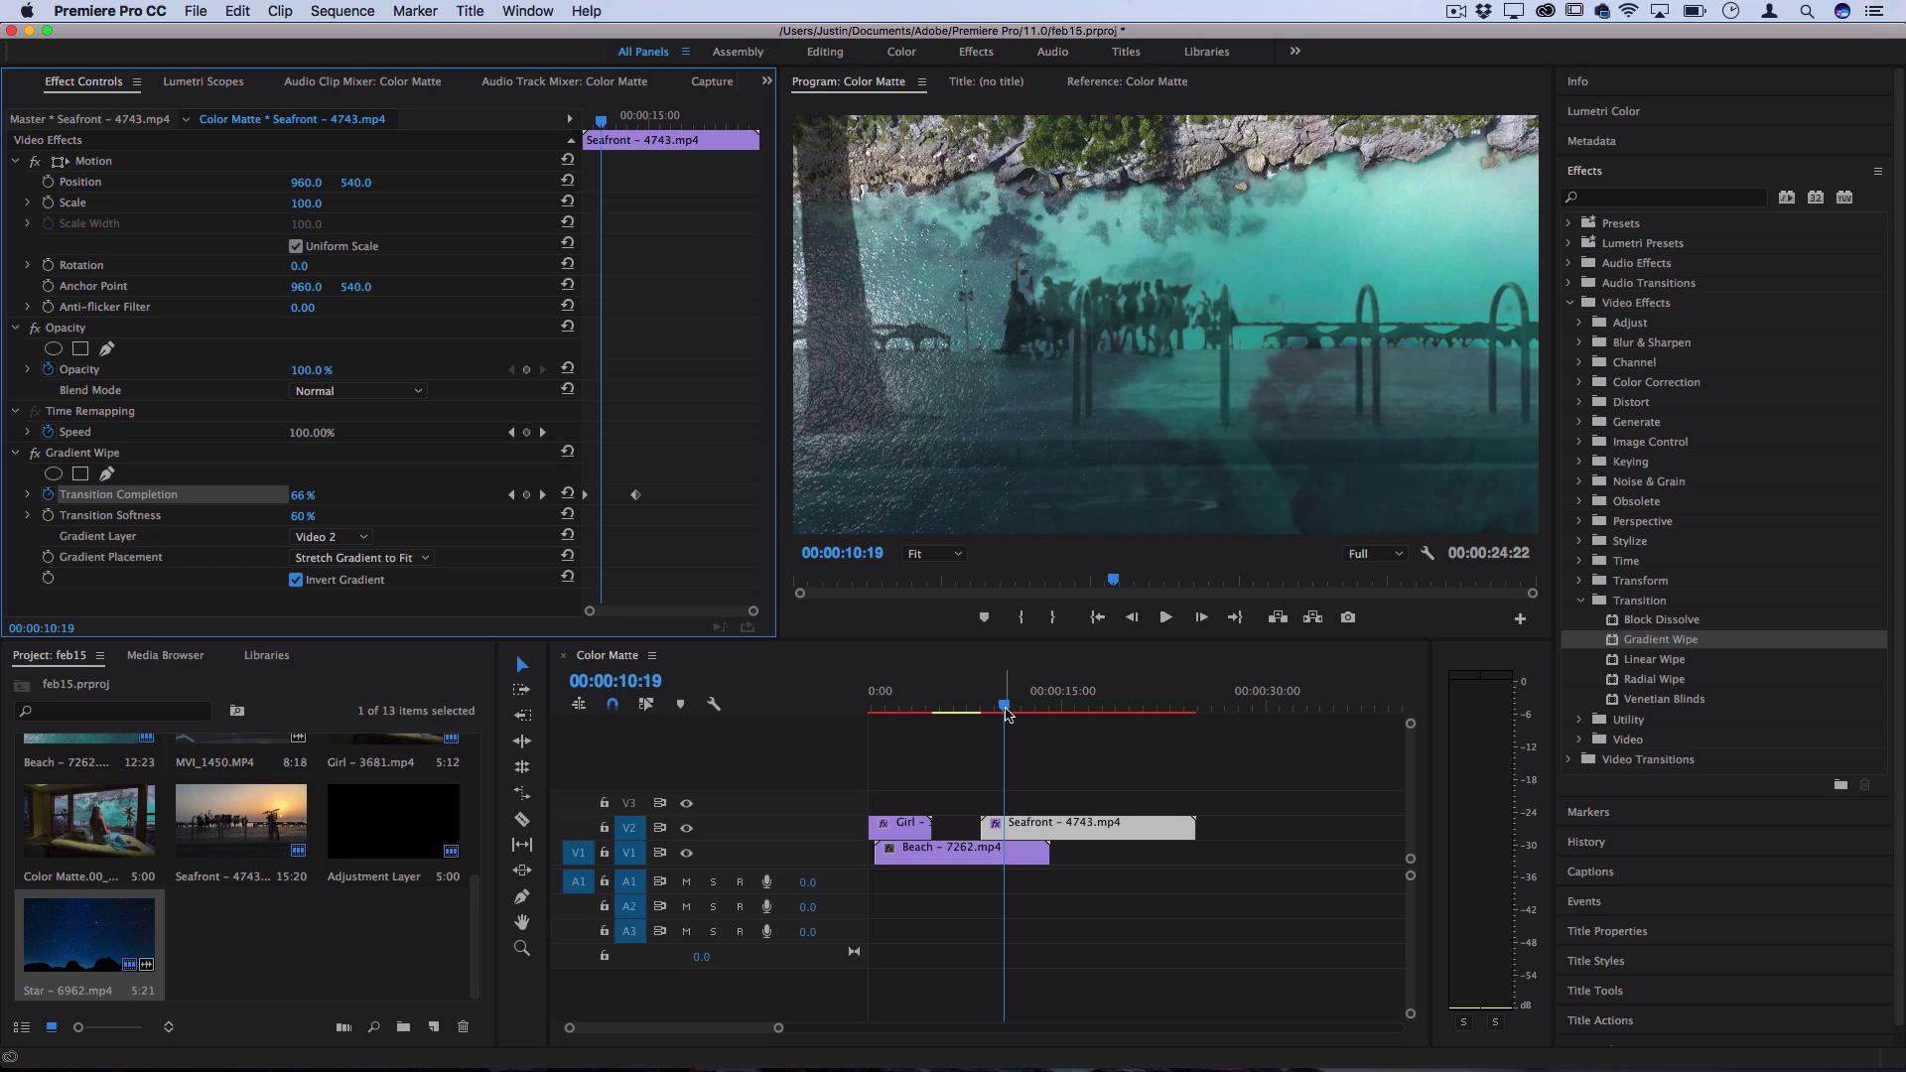
Play back the Seafront transition from before the wipe, stopping mid-blend
left_click(968, 712)
key("space")
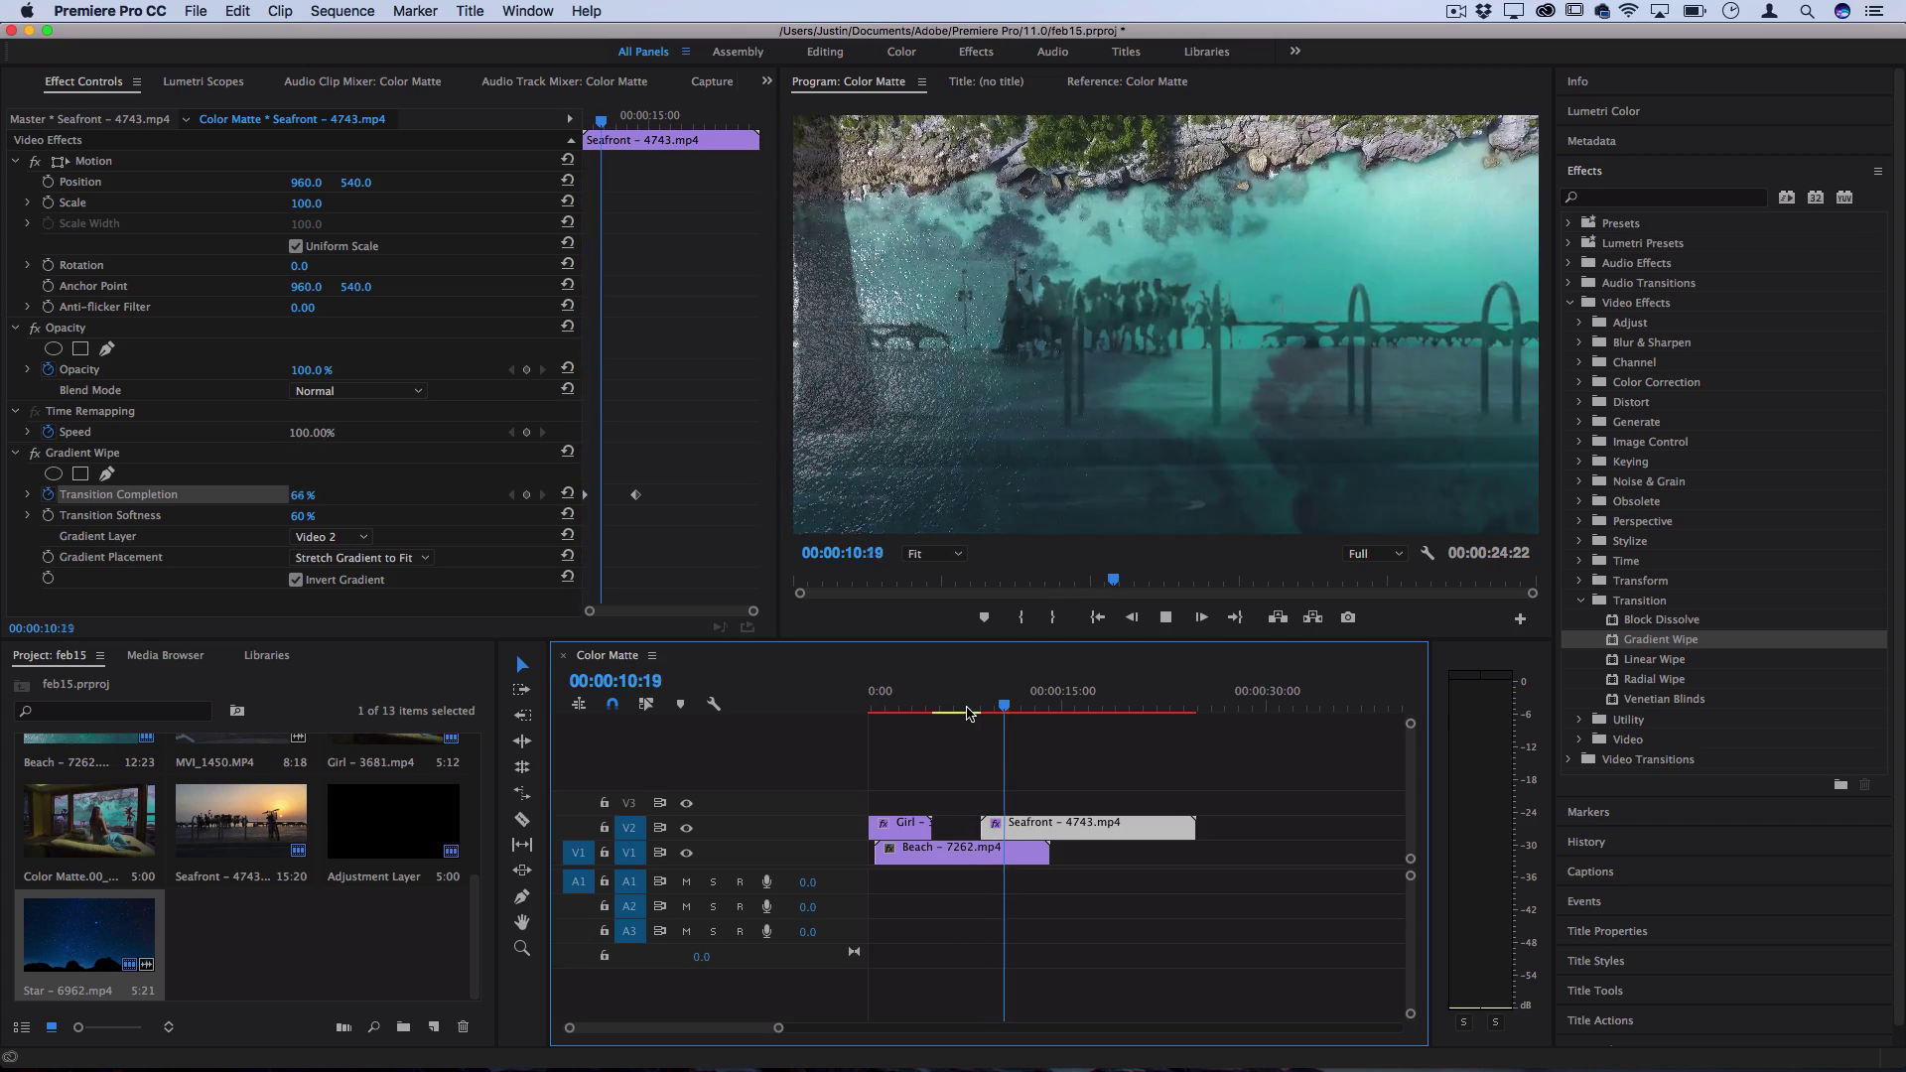
left_click(1015, 706)
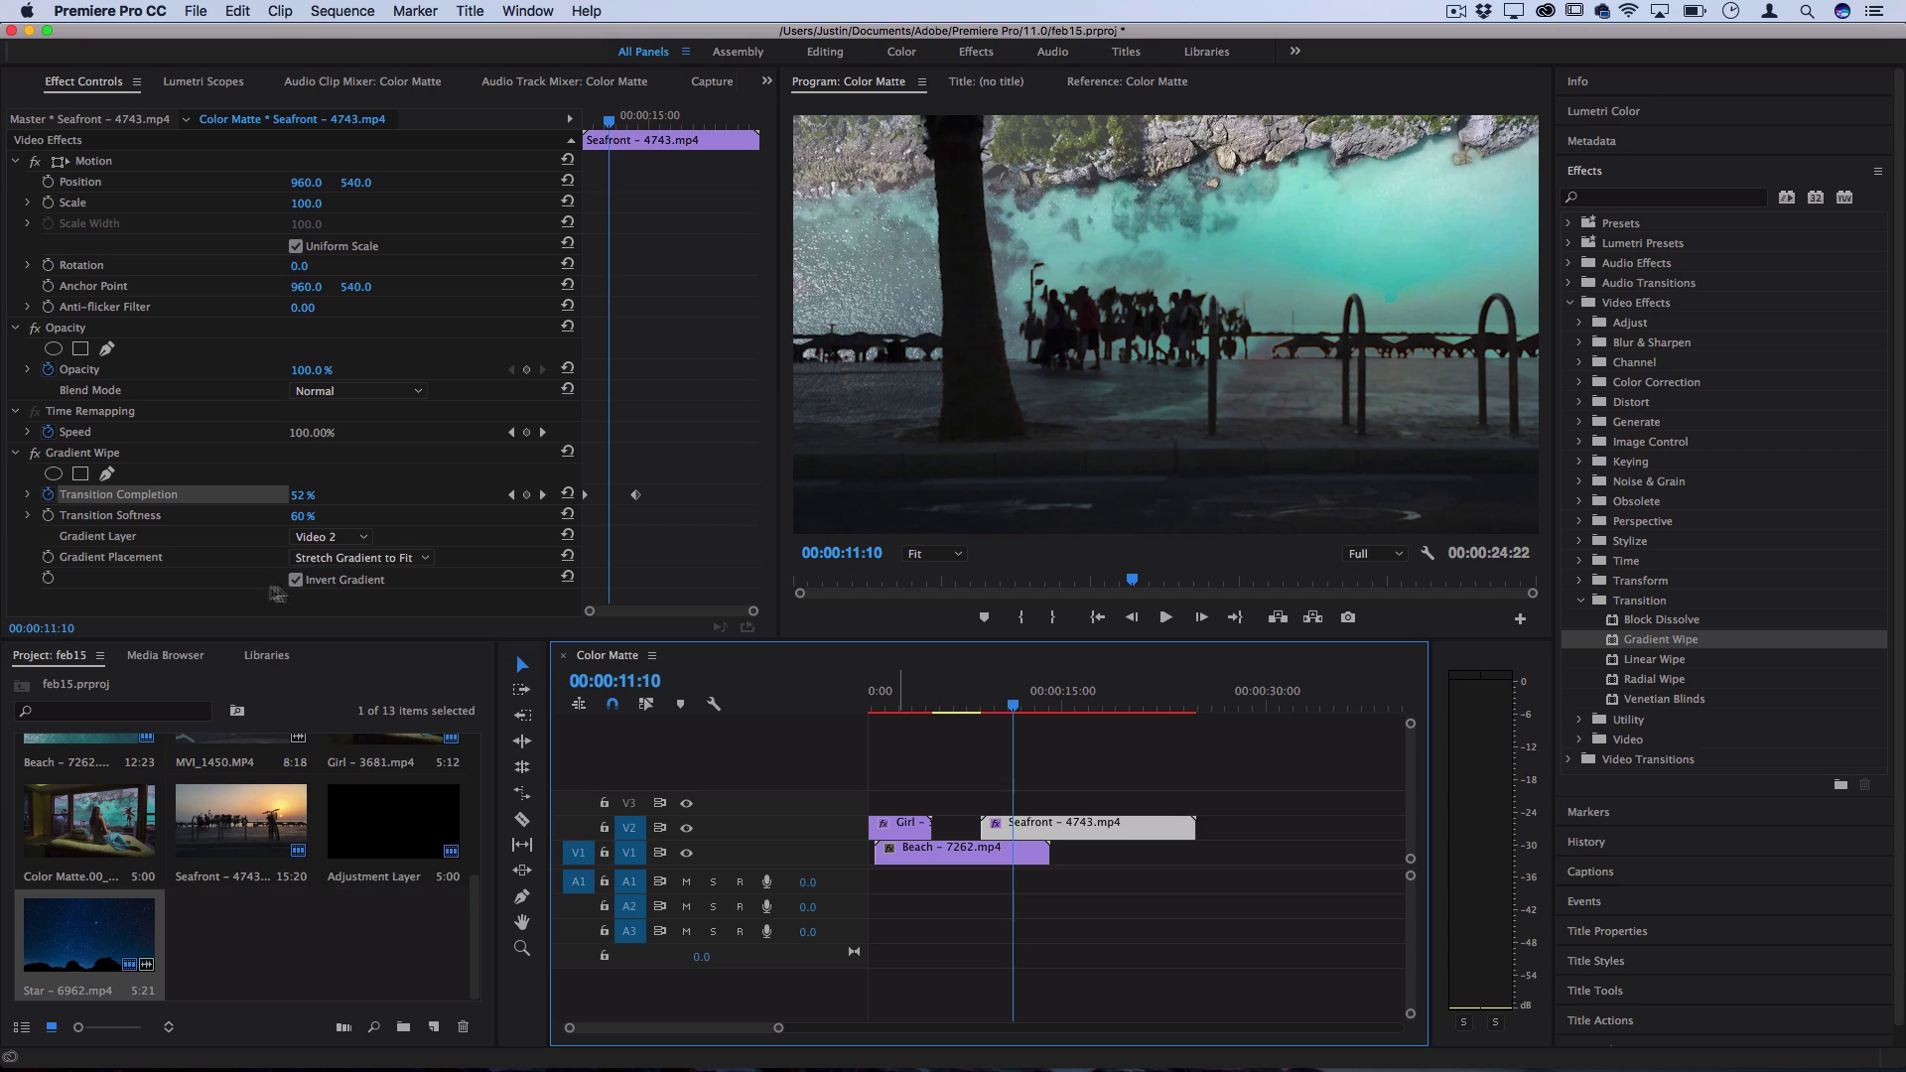
Set the Seafront Gradient Wipe's Gradient Layer to Video 1 and scrub the overlap
left_click(332, 537)
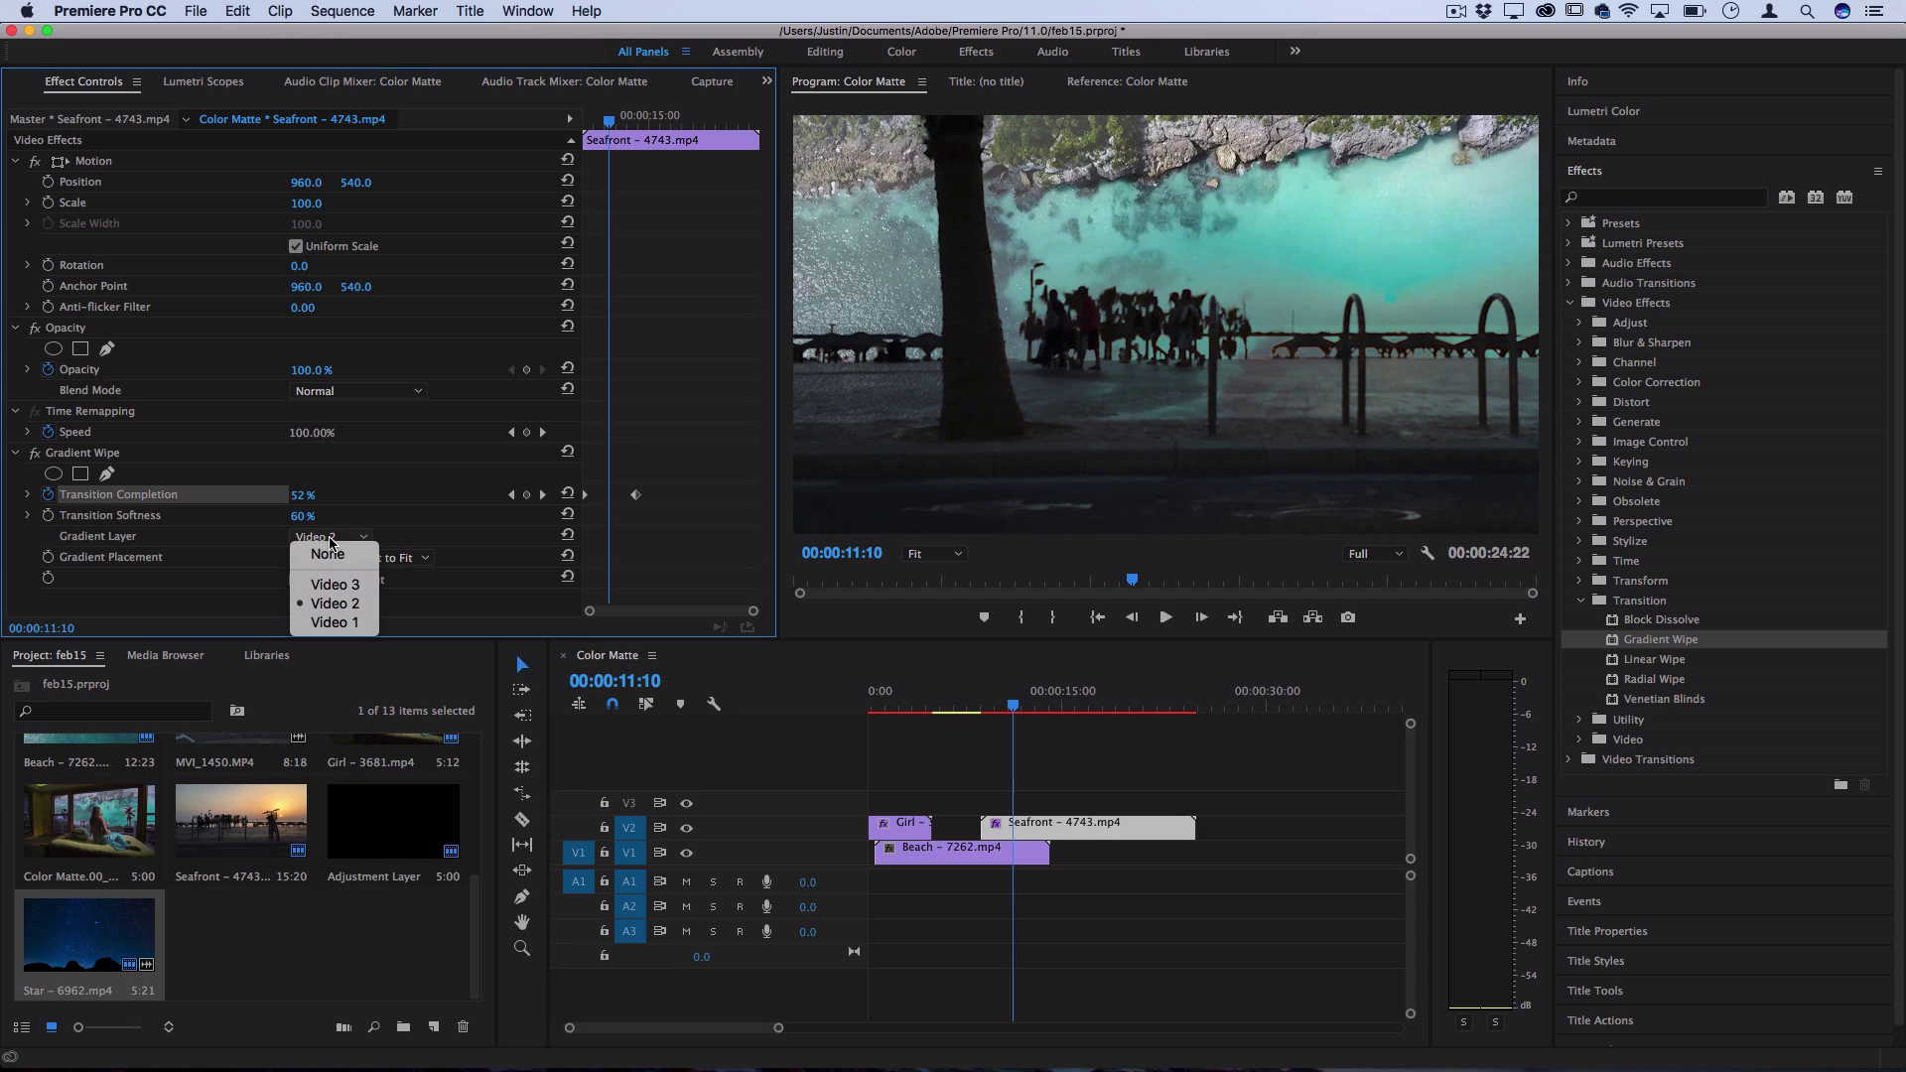
left_click(337, 623)
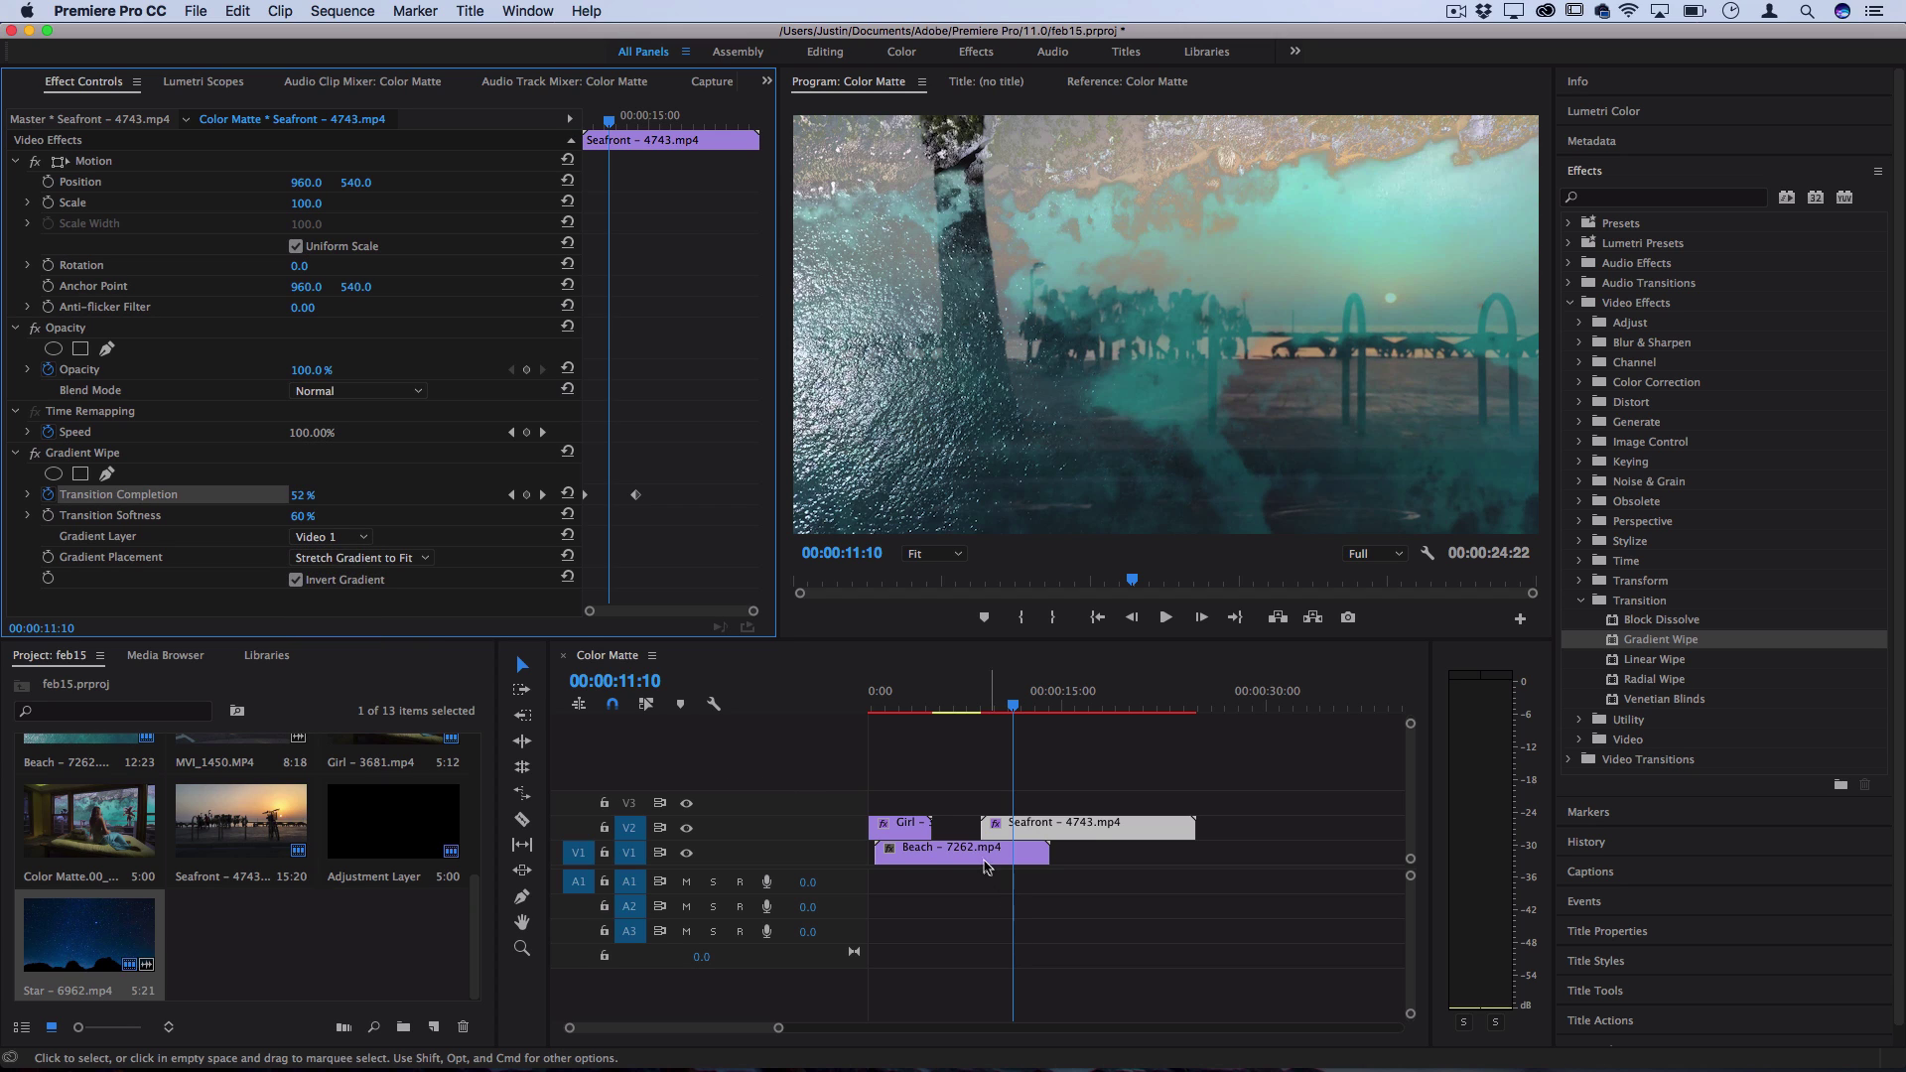
left_click(978, 858)
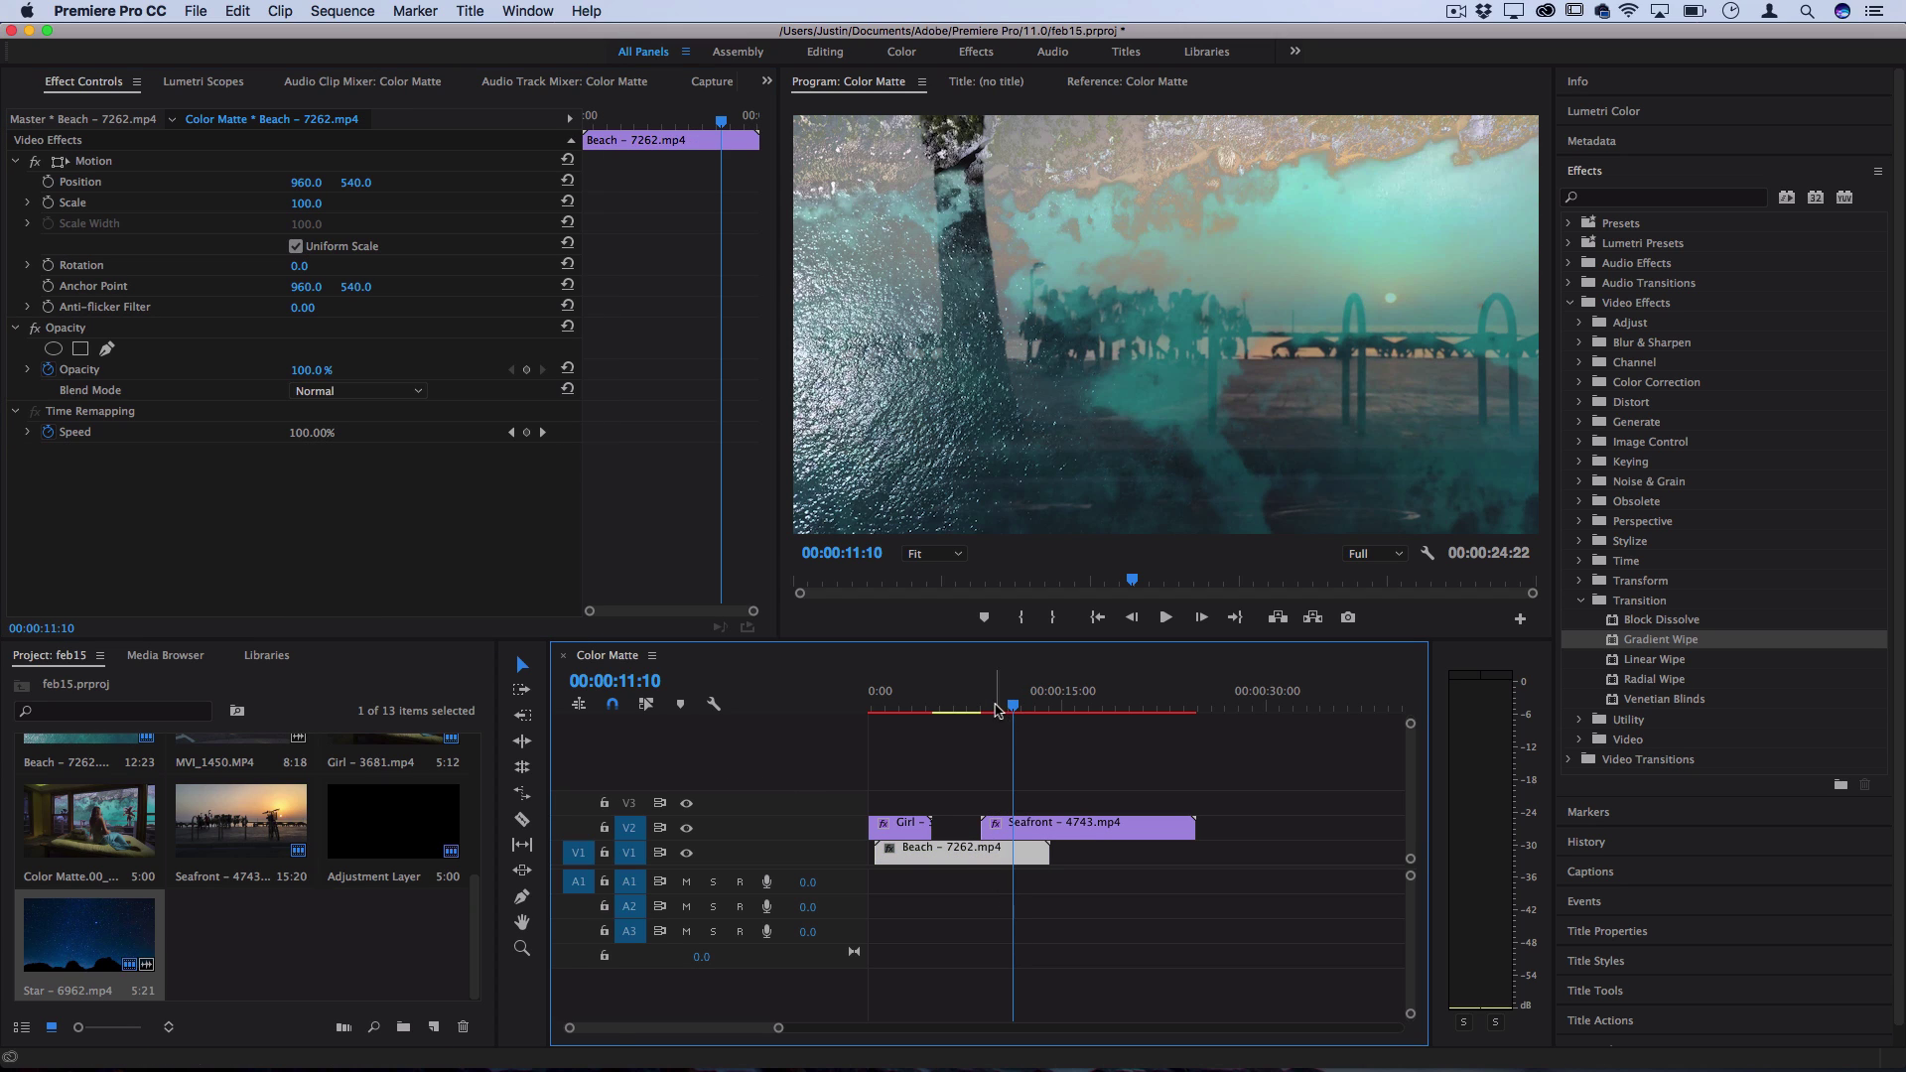
mouse_move(997, 709)
left_mouse_down()
mouse_move(1042, 705)
mouse_move(1009, 706)
left_mouse_up()
Play back the wipe and keep Gradient Placement on Stretch Gradient to Fit
key("space")
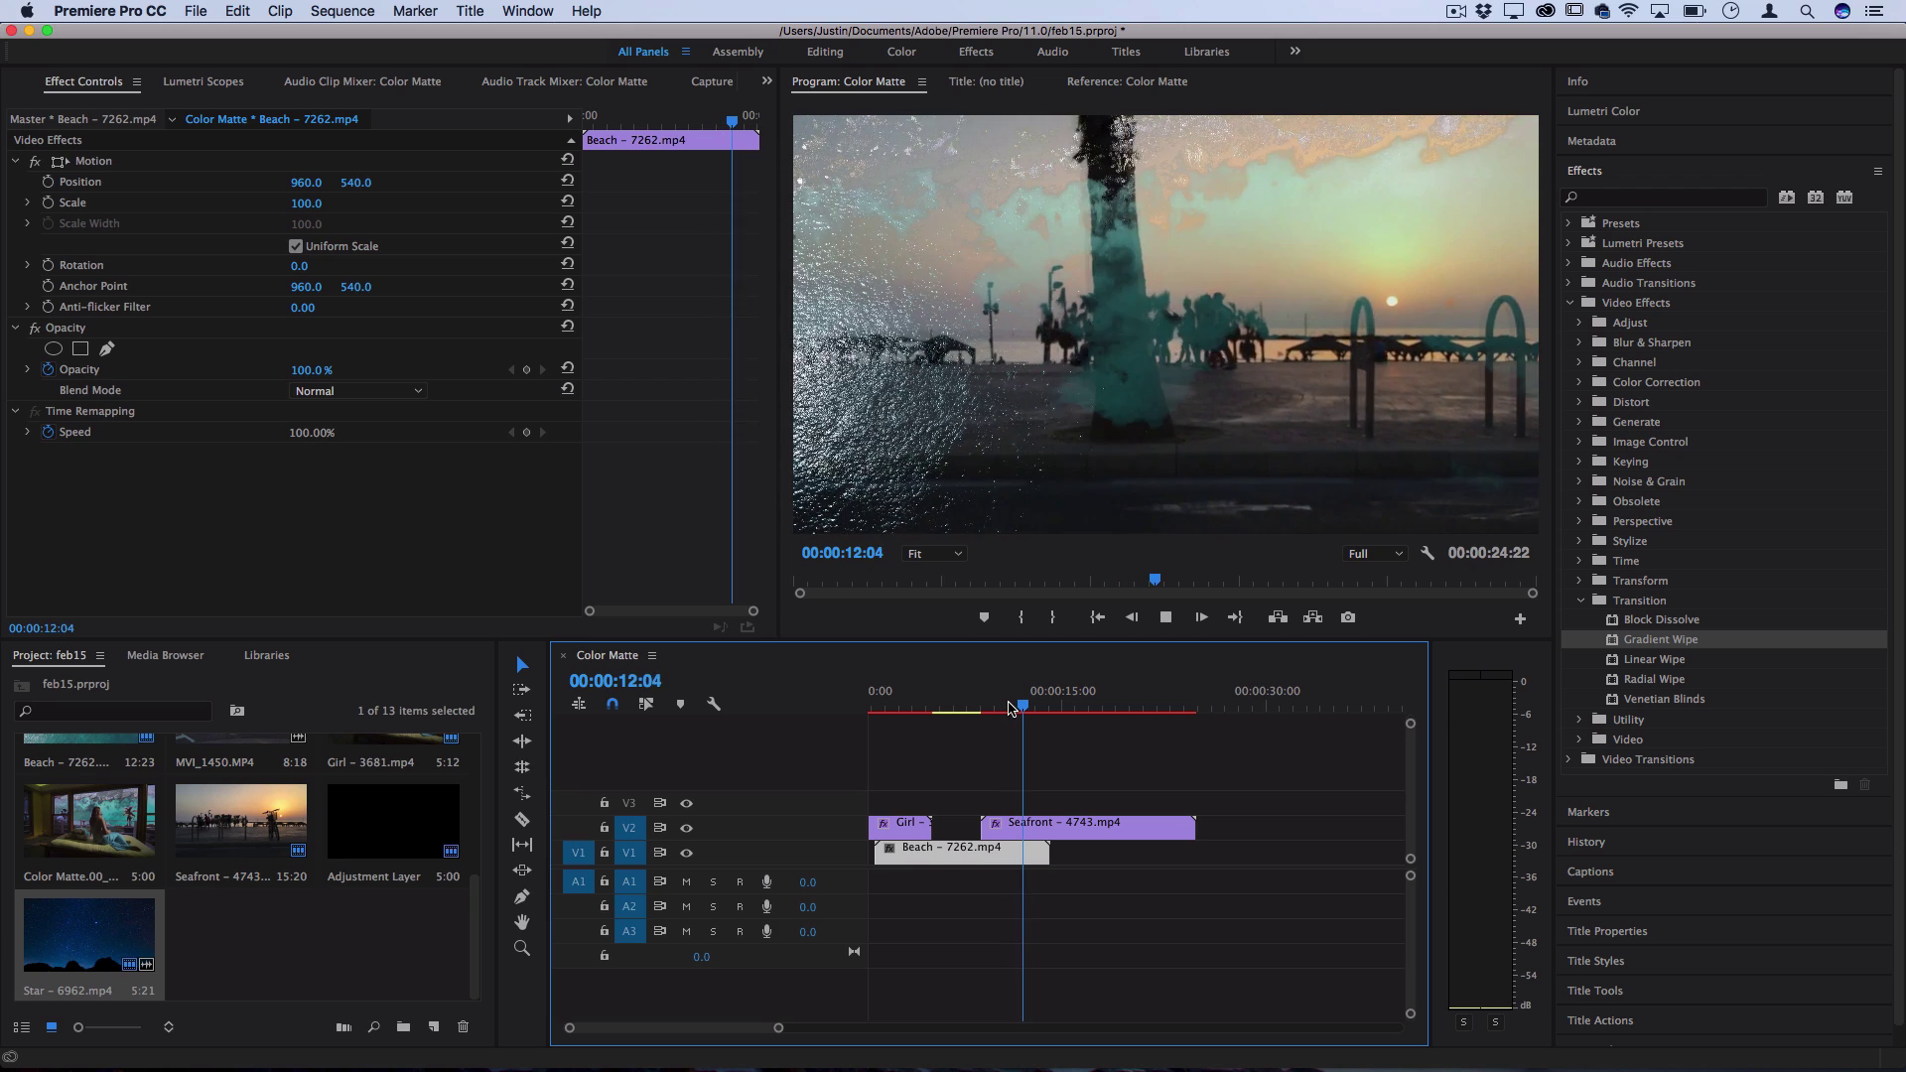
left_click(1013, 707)
left_click(319, 559)
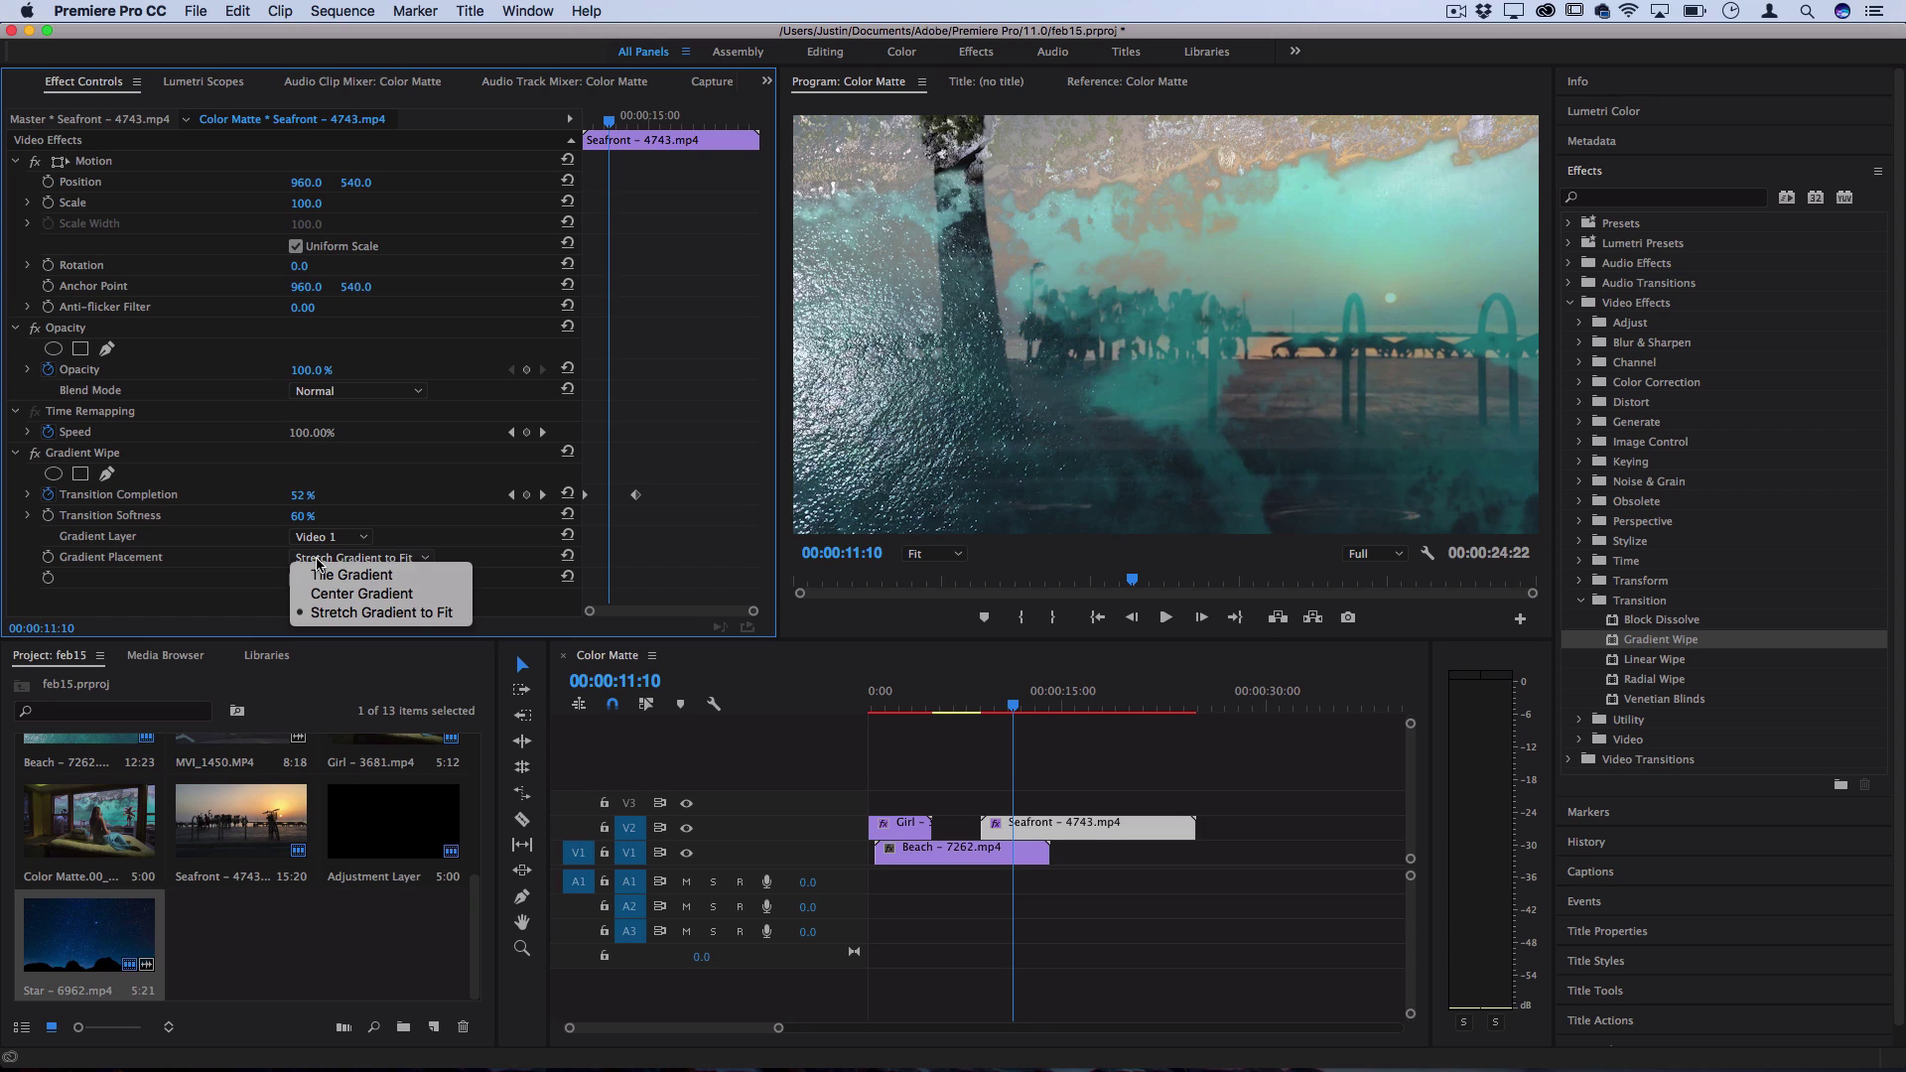
left_click(367, 612)
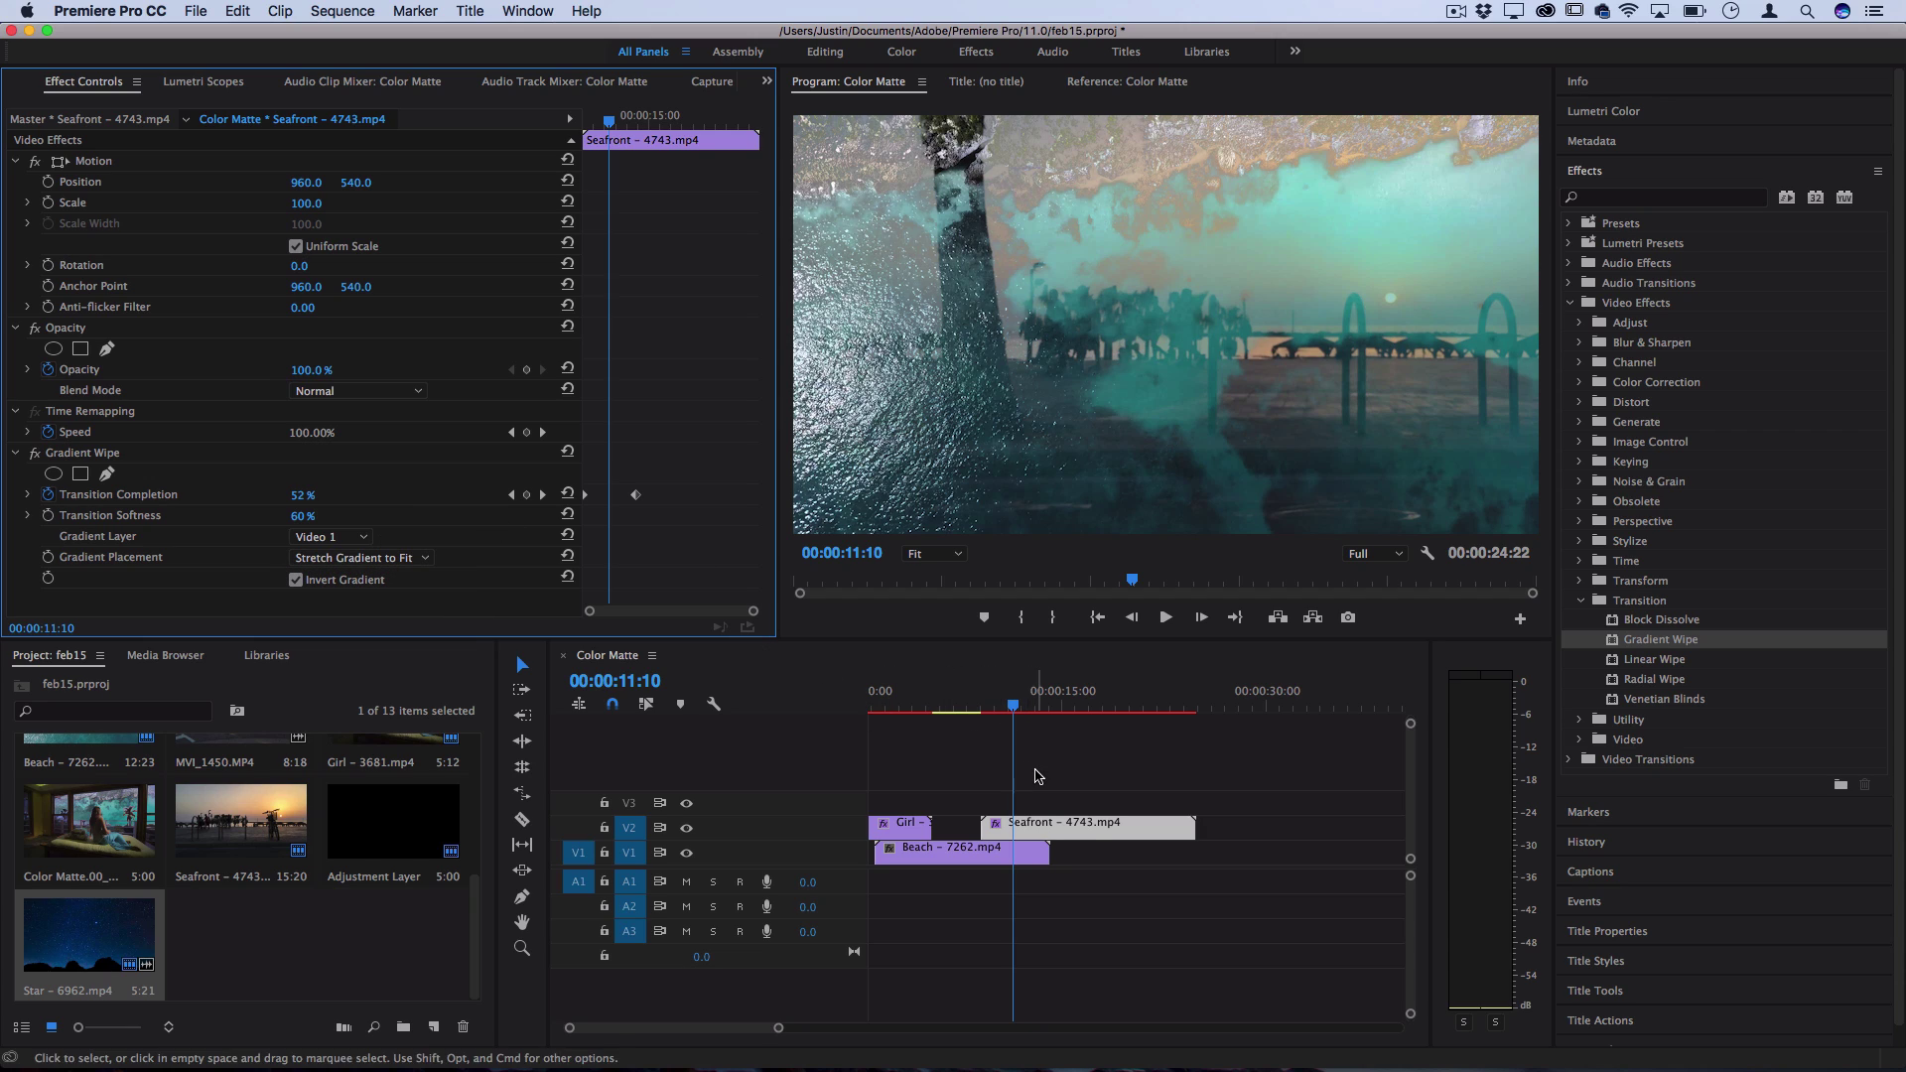
left_click(767, 700)
key("Home")
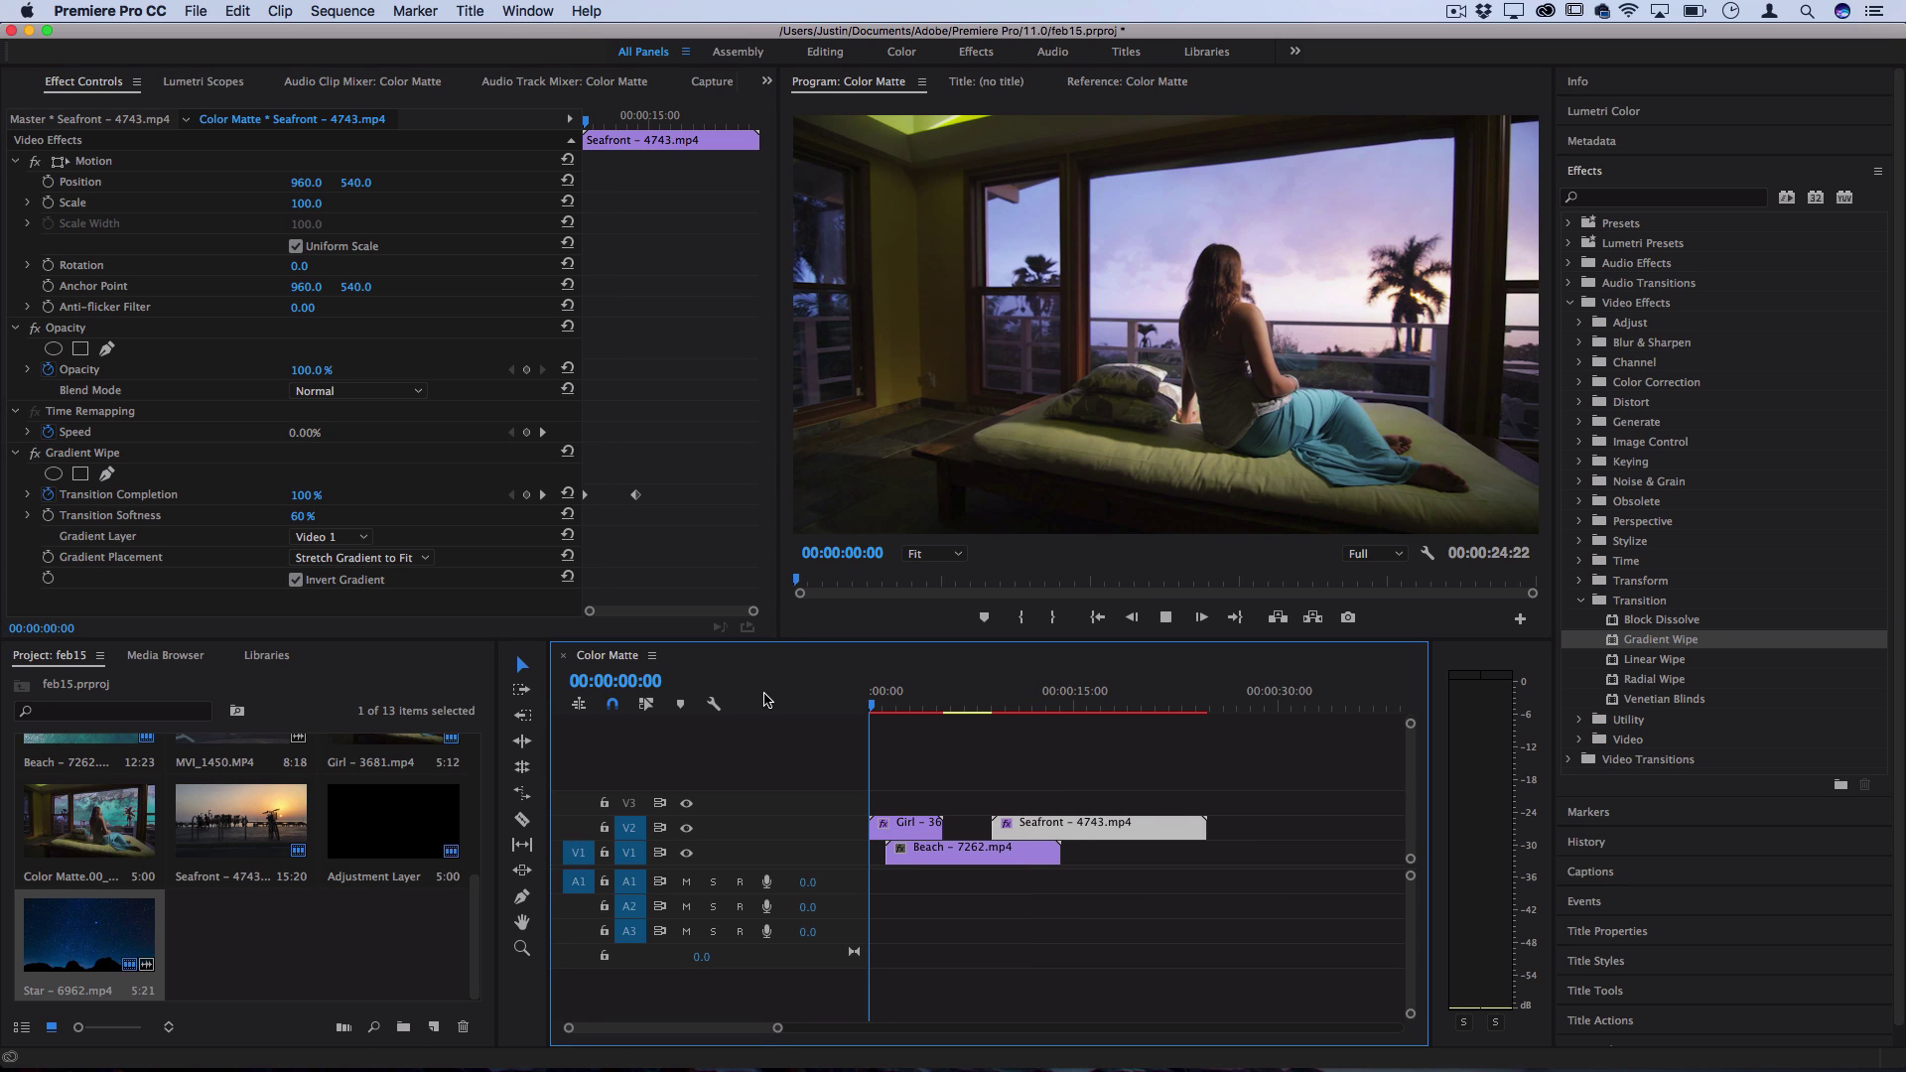
key("space")
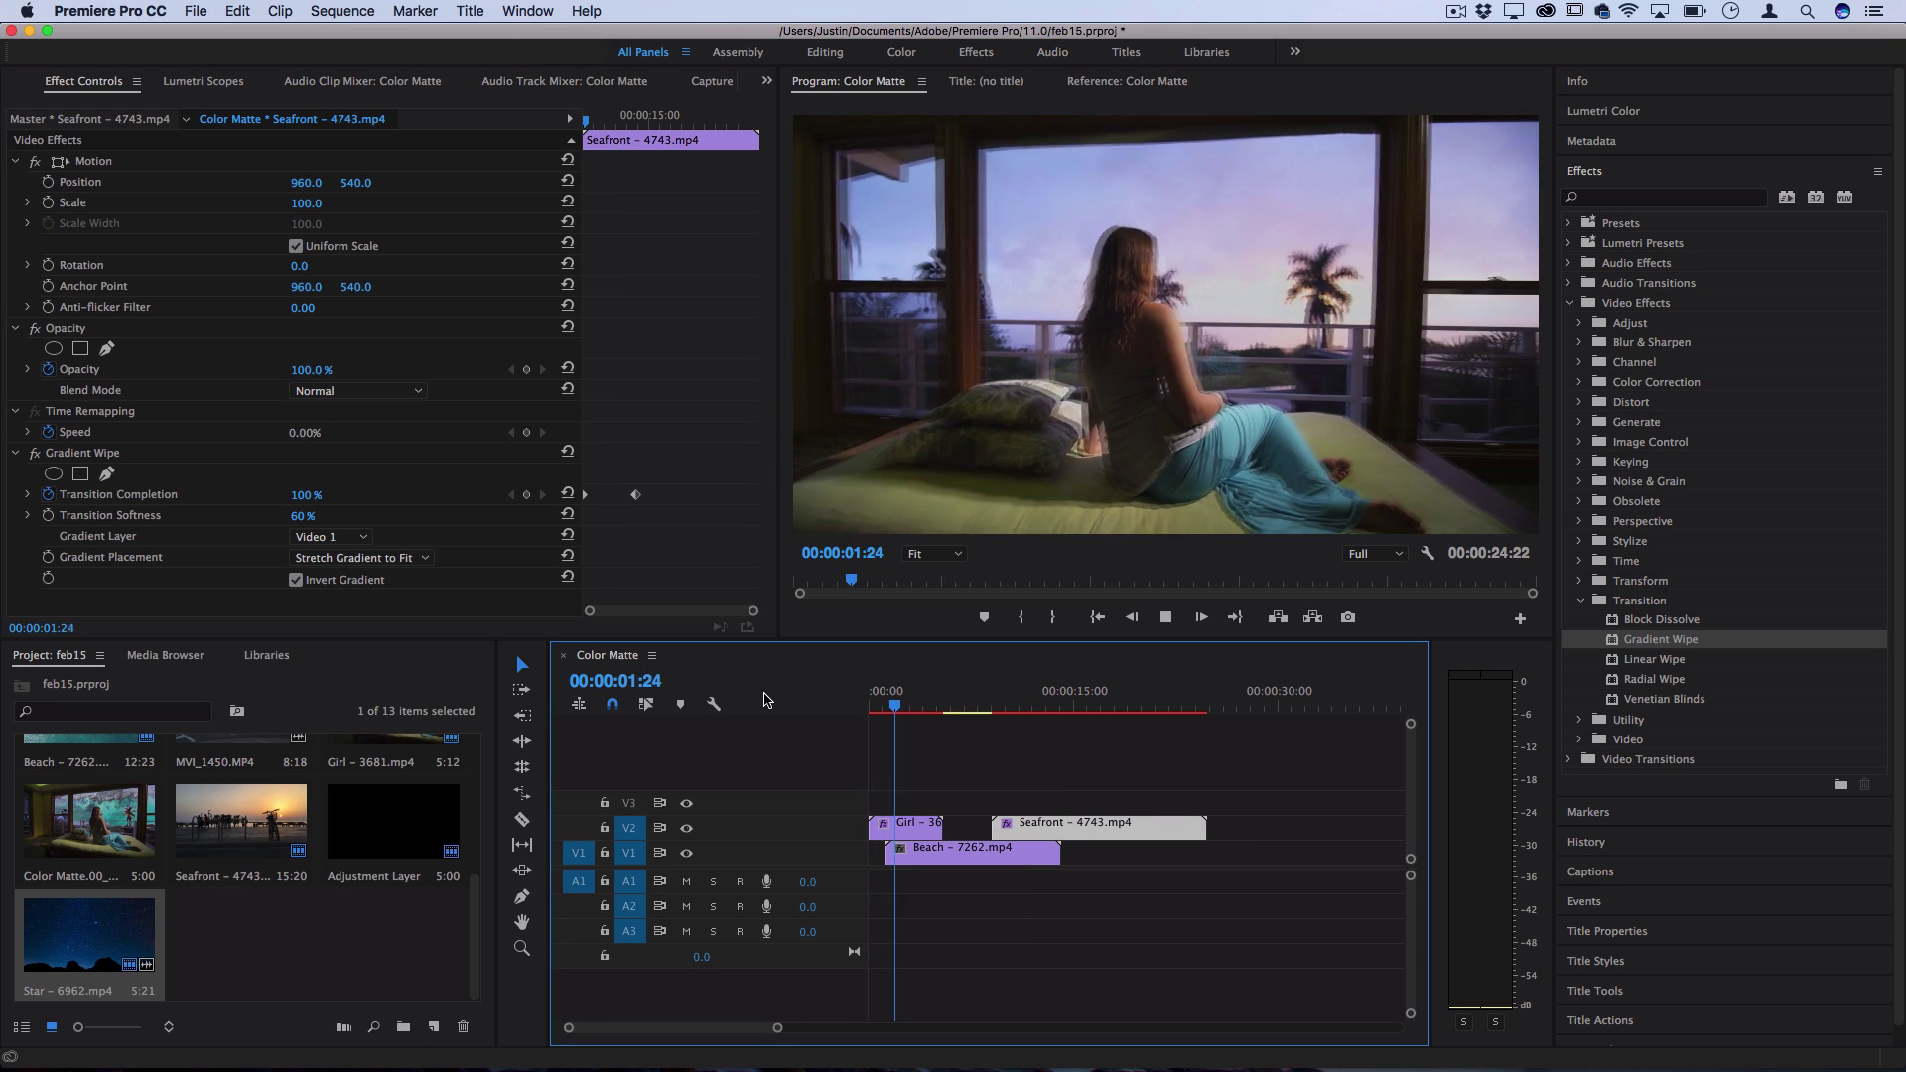